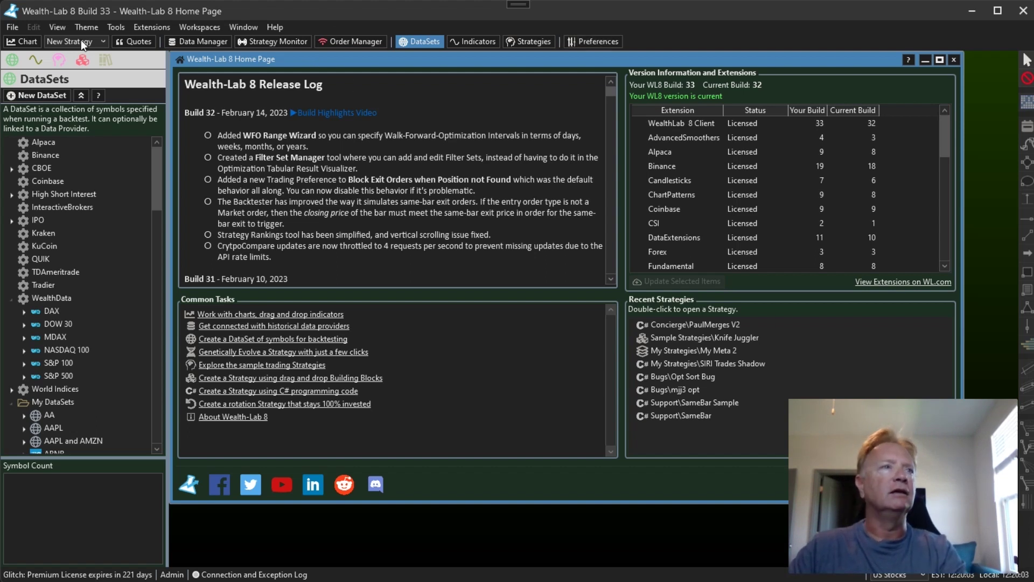
- Open a new SPY chart in a maximized window, and set its scale to 1 Minute with narrower bar spacing
click(29, 44)
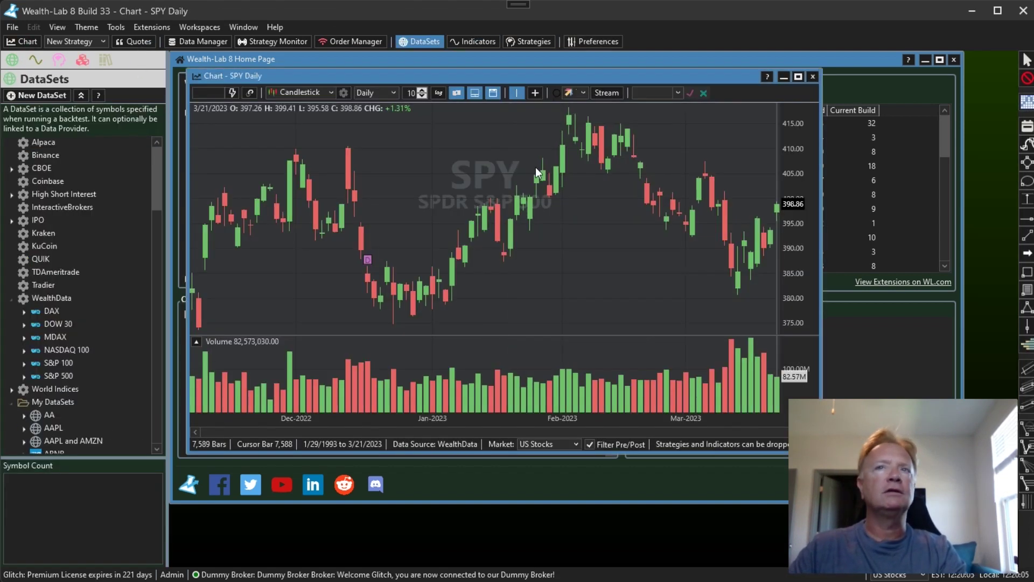
click(798, 78)
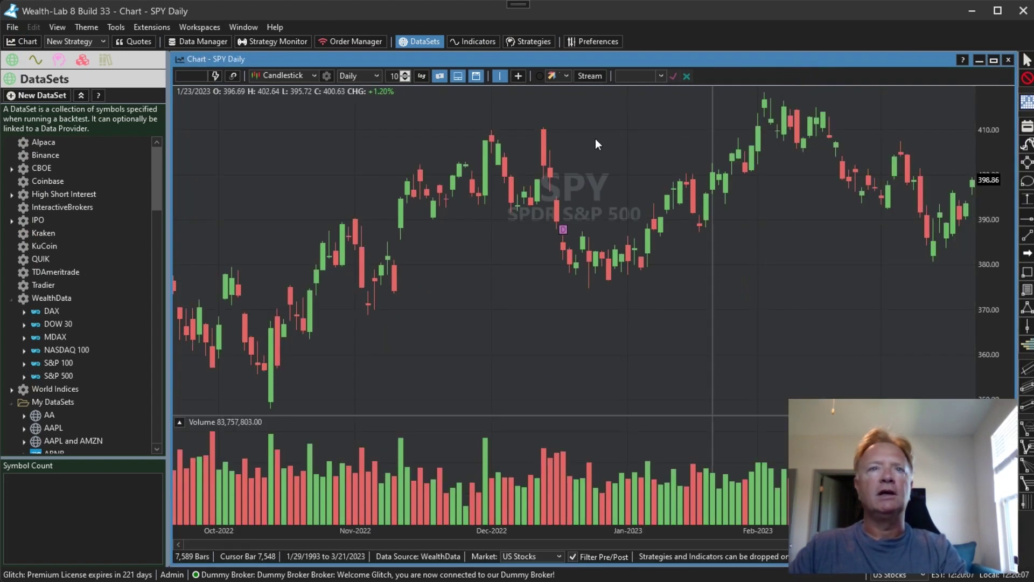
click(364, 75)
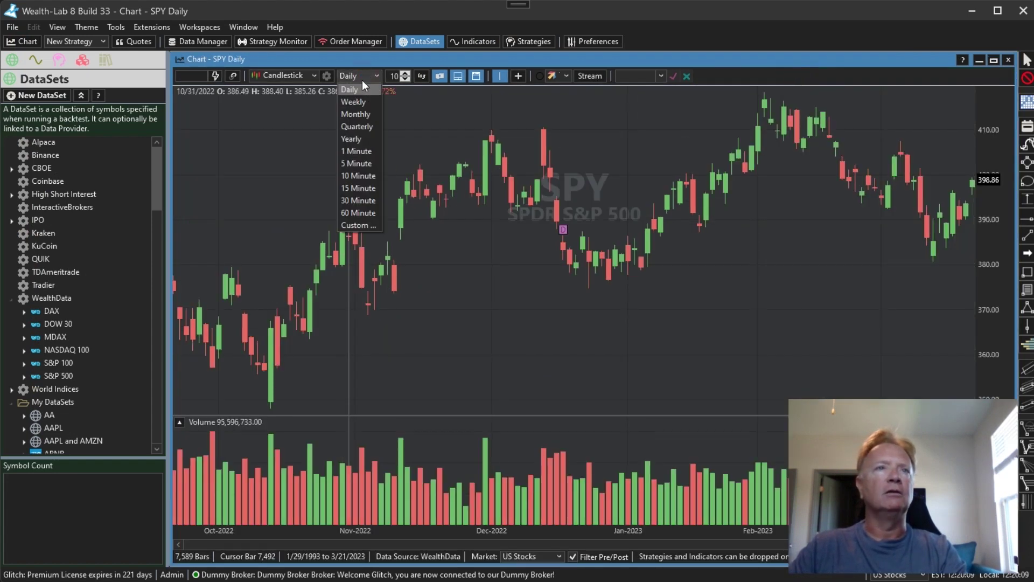
click(363, 152)
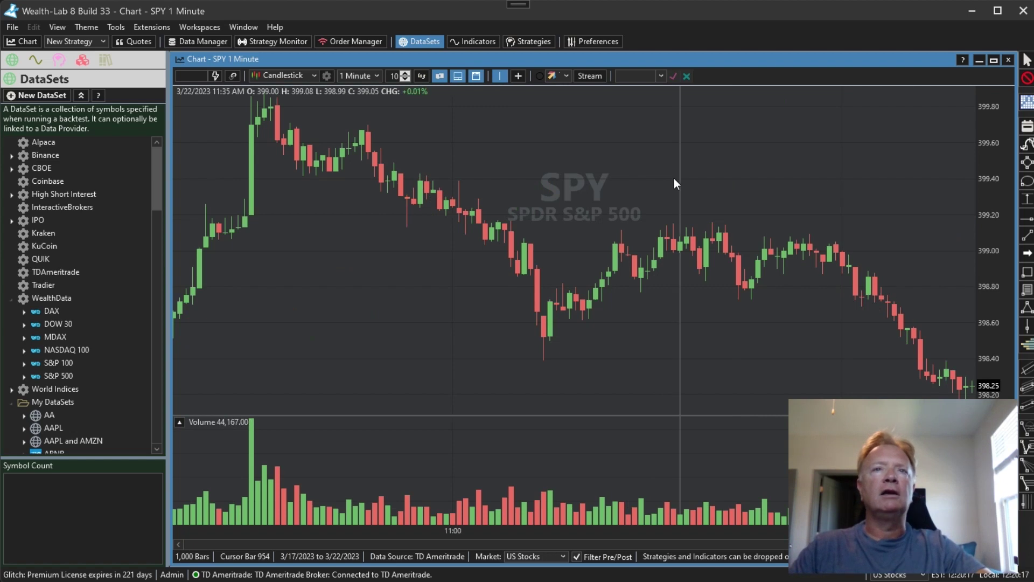
scroll(676, 175, down, 1)
scroll(677, 174, down, 1)
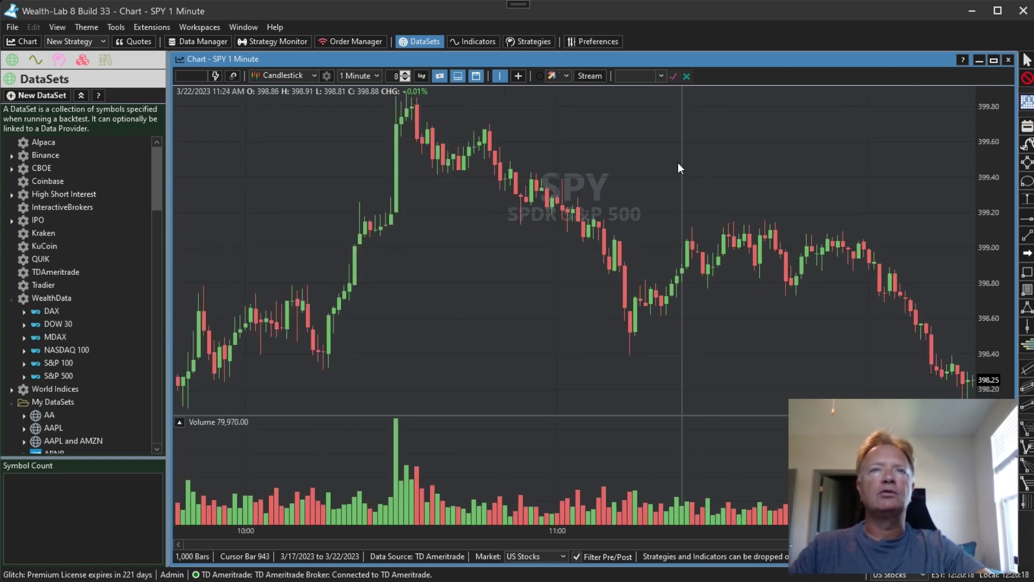
- Stream the SPY 1 Minute chart using Tradier as the streaming provider
click(567, 76)
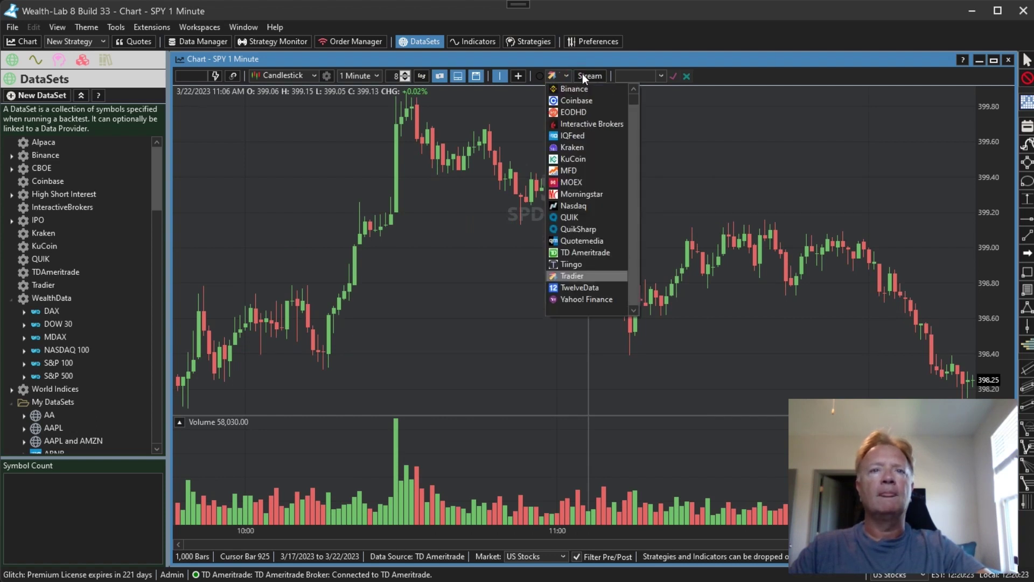
click(583, 274)
click(590, 76)
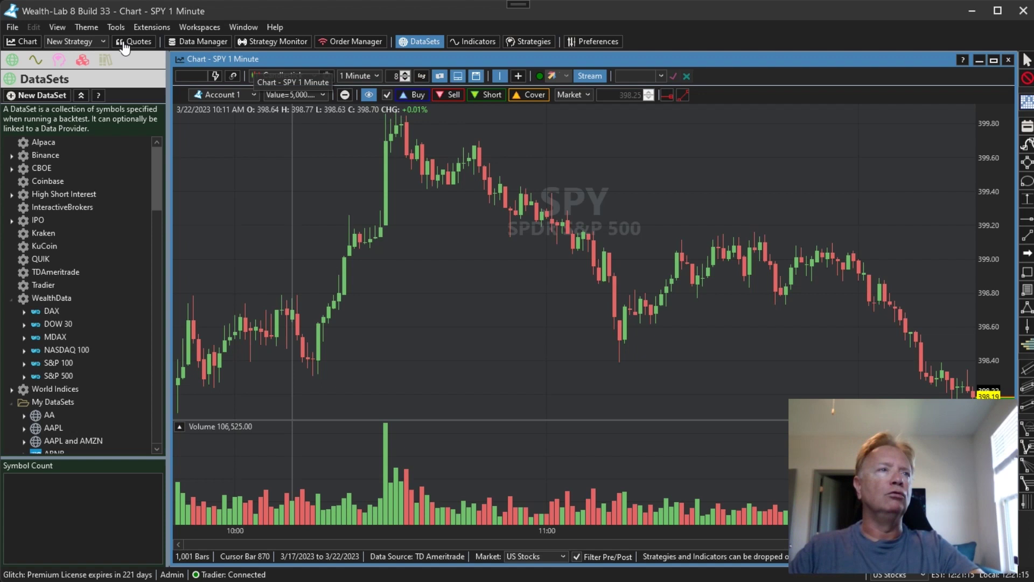
- Apply the Glitch Indicators strategy from My Strategies to the streaming SPY chart, and remove it again
click(56, 62)
click(57, 61)
scroll(92, 318, down, 2)
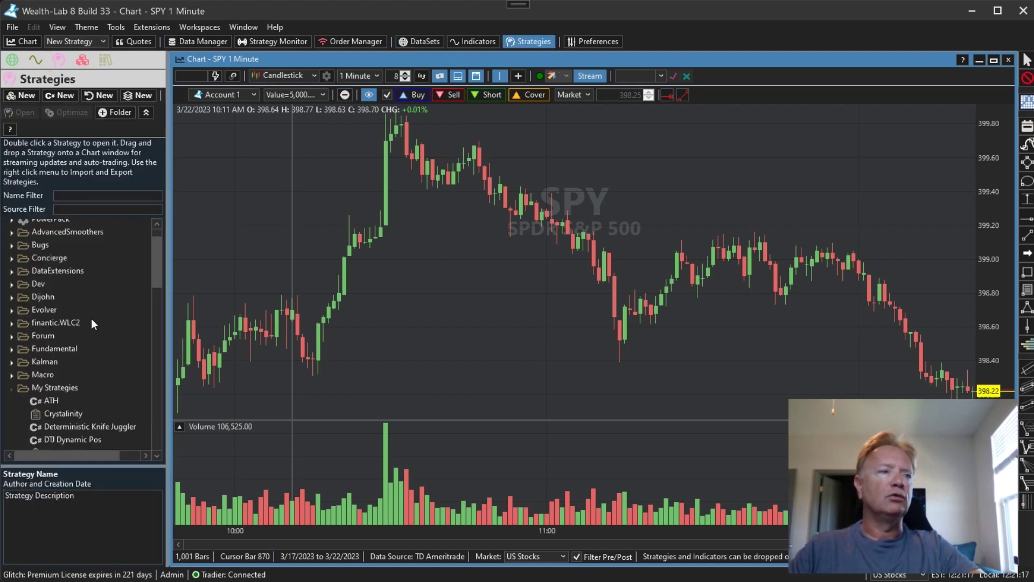
scroll(103, 324, down, 2)
click(100, 371)
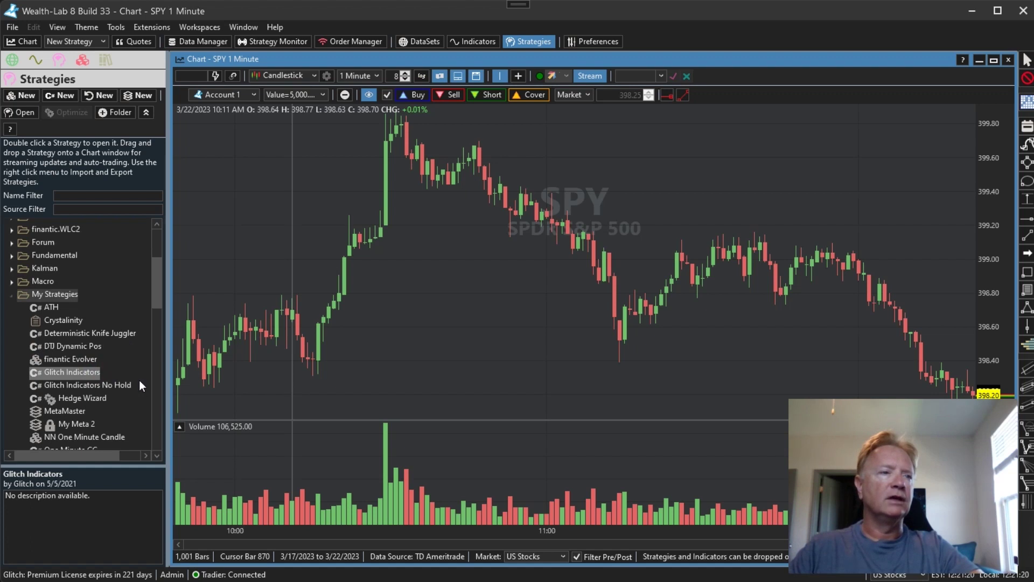
drag(449, 278, 451, 280)
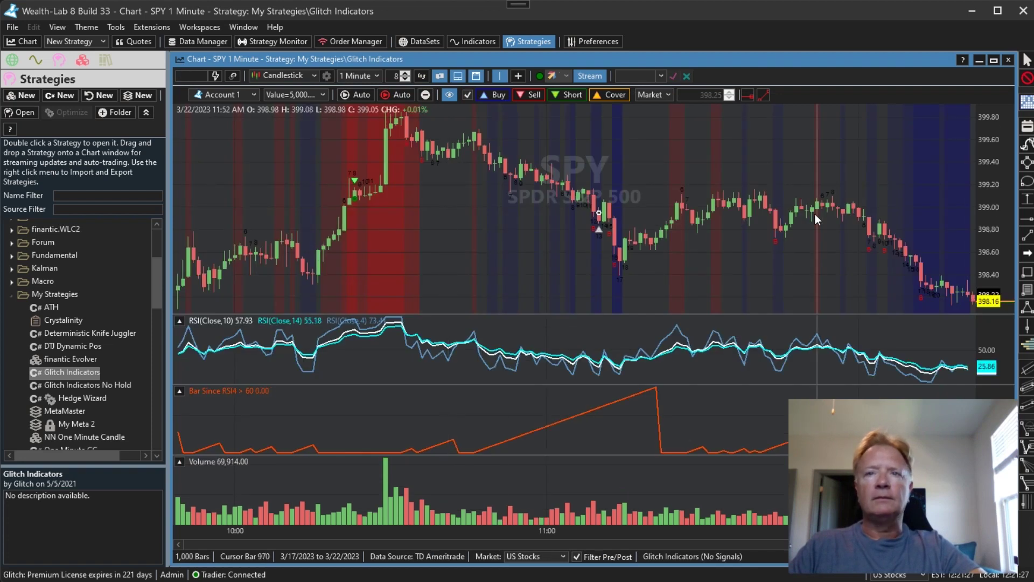
click(425, 95)
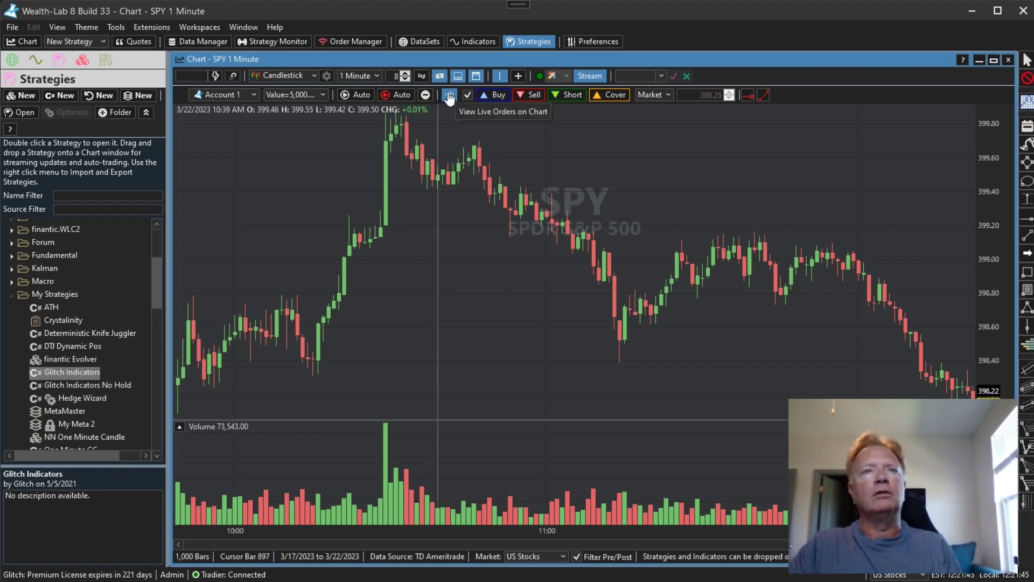
- Restore the chart window to its smaller size, and open the Order Manager over the chart's lower part
click(994, 60)
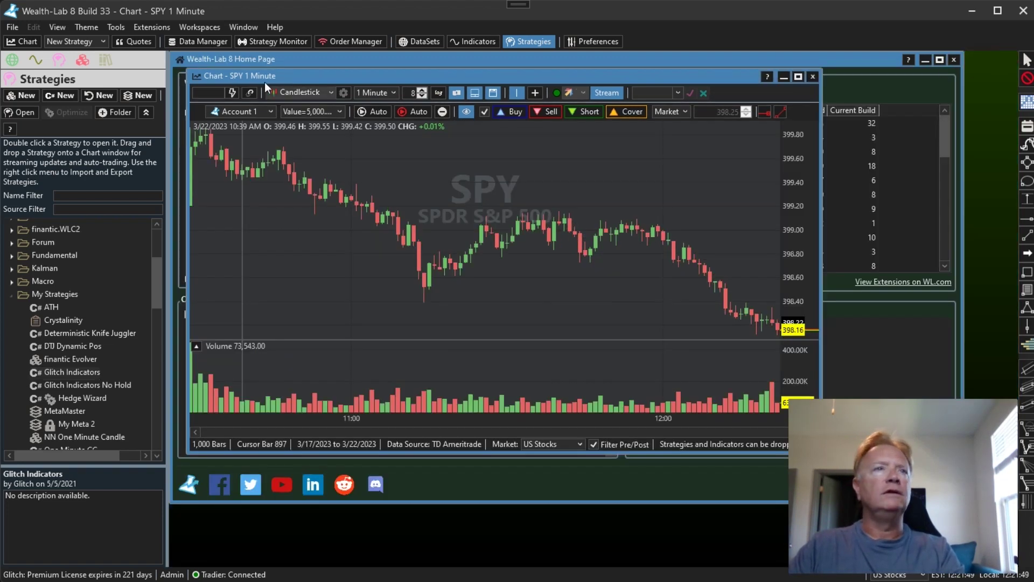
click(331, 43)
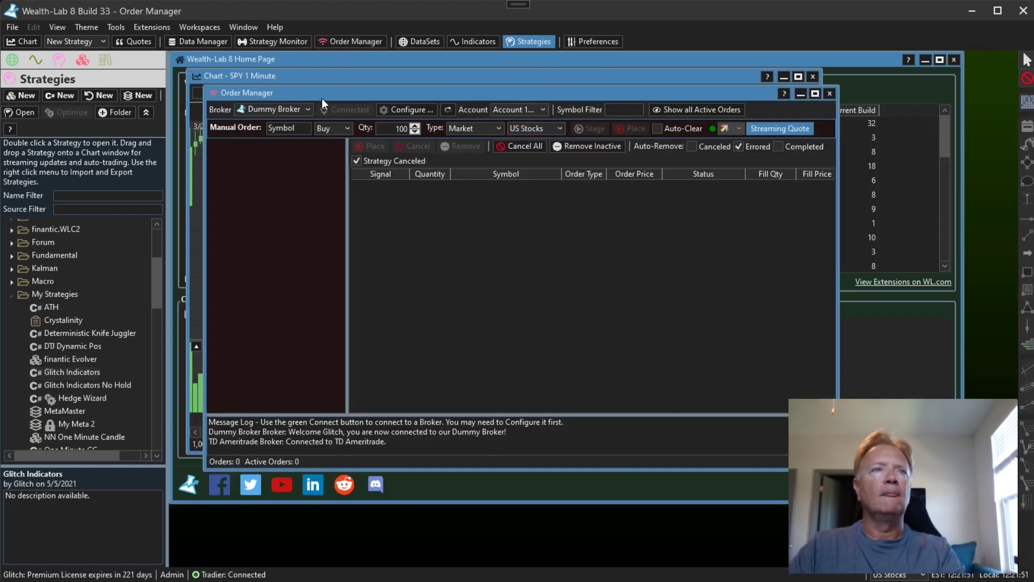
drag(326, 114, 376, 306)
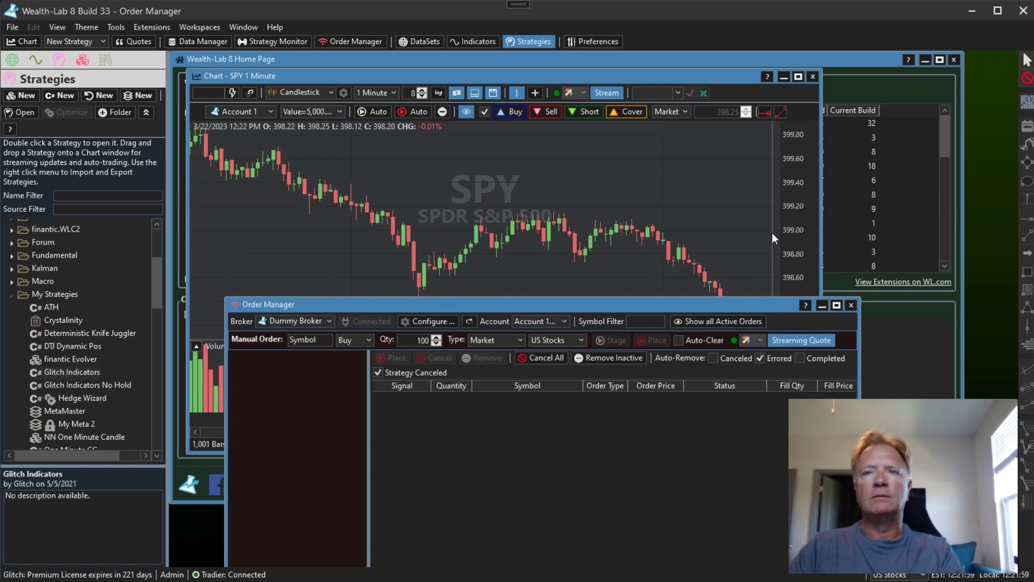
- Place a manual order with the Dummy Broker to buy 10 SPY at a Stop price of 399.00
click(310, 339)
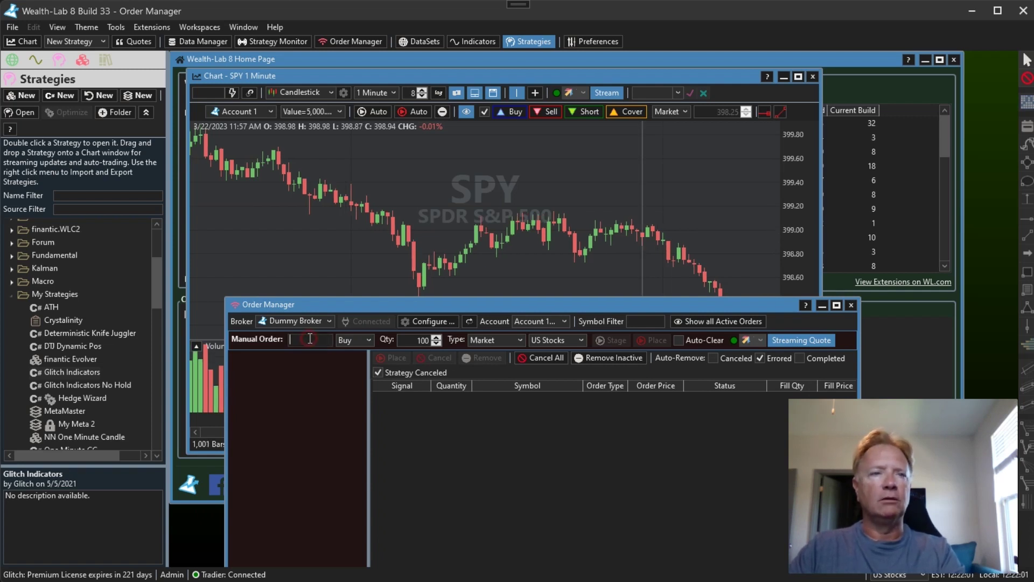
text(SPY)
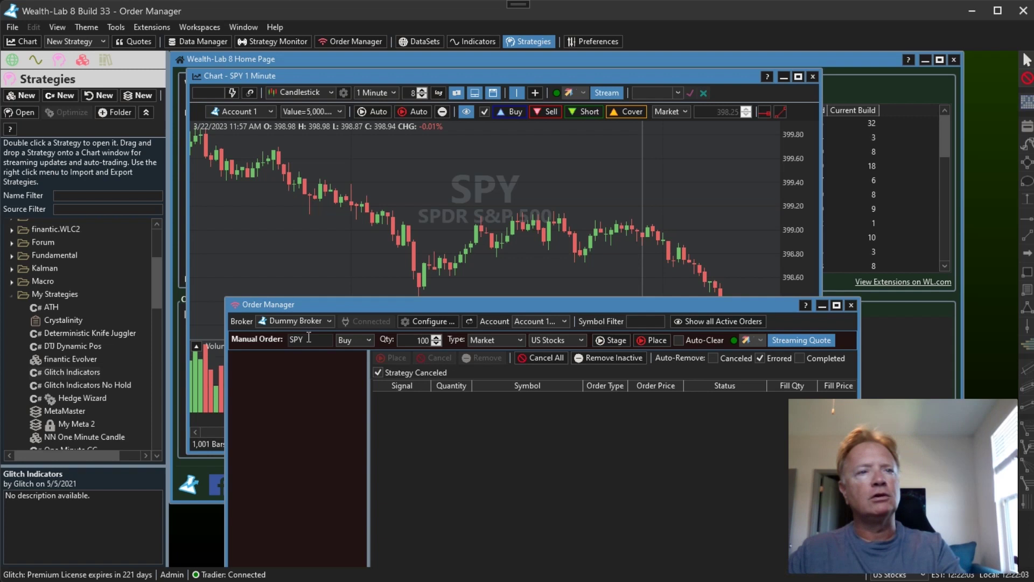
key(Tab)
drag(857, 351, 950, 351)
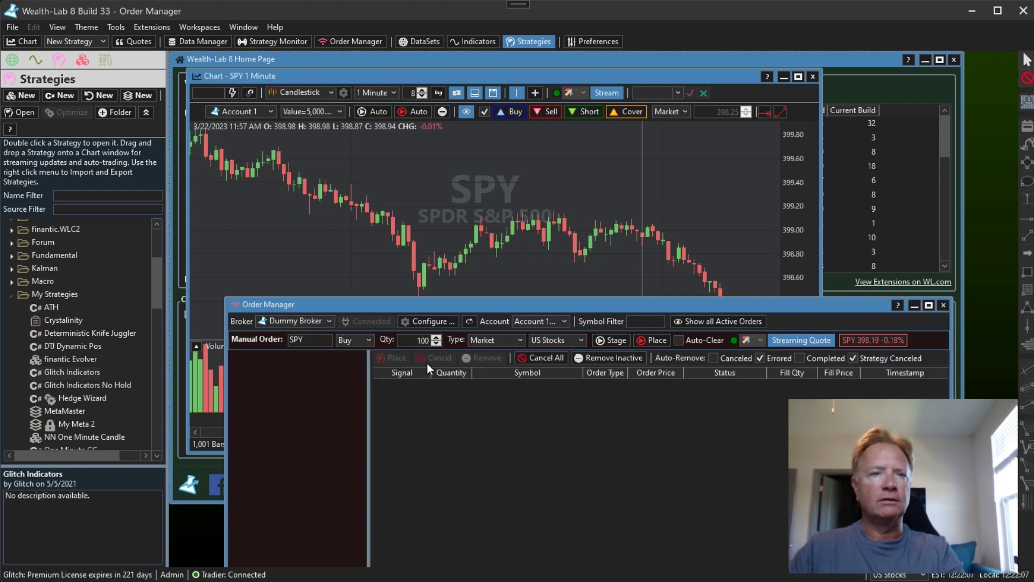
key(Tab)
text(10)
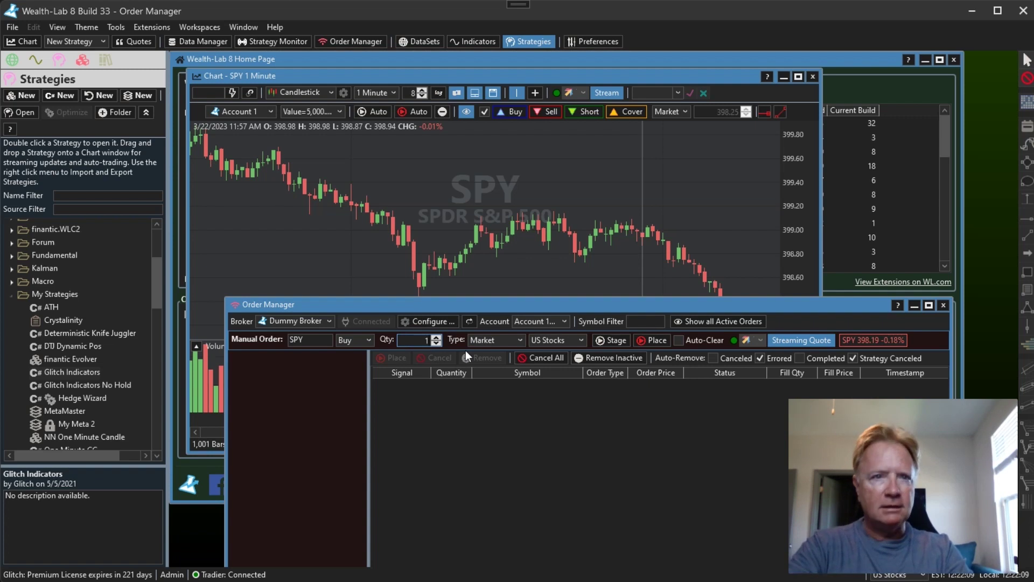
click(474, 341)
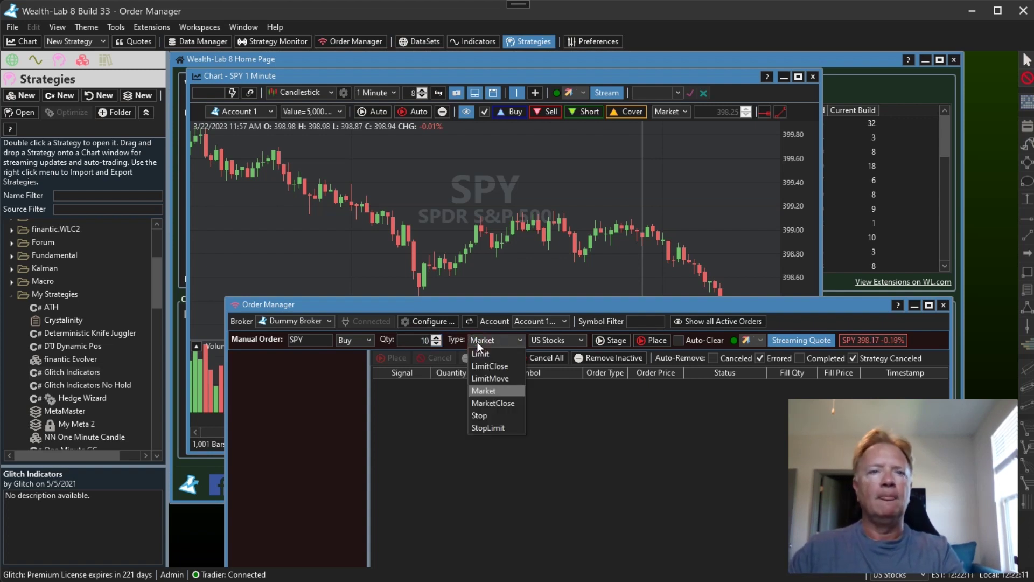
click(494, 418)
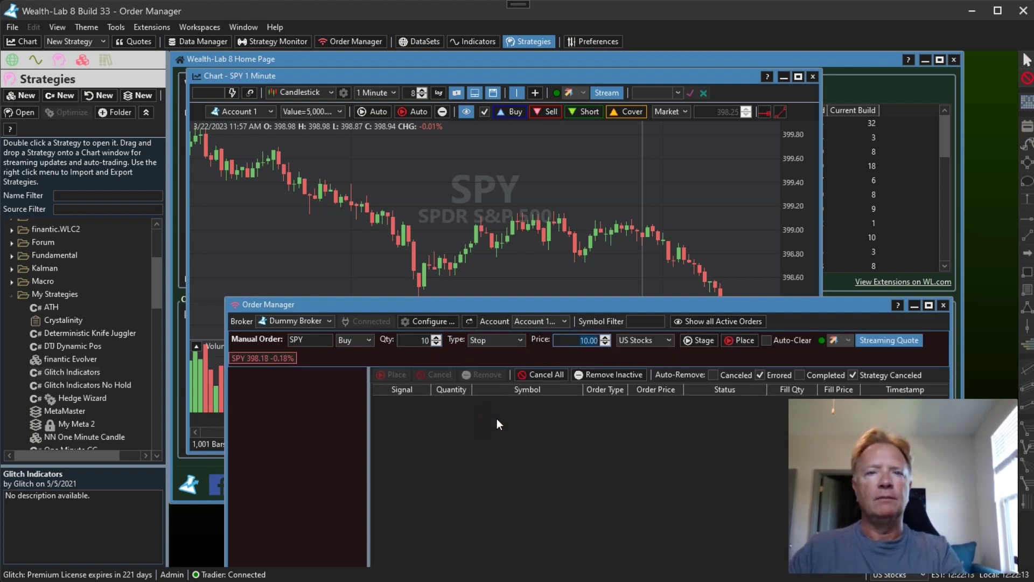
text(399)
key(Tab)
click(732, 340)
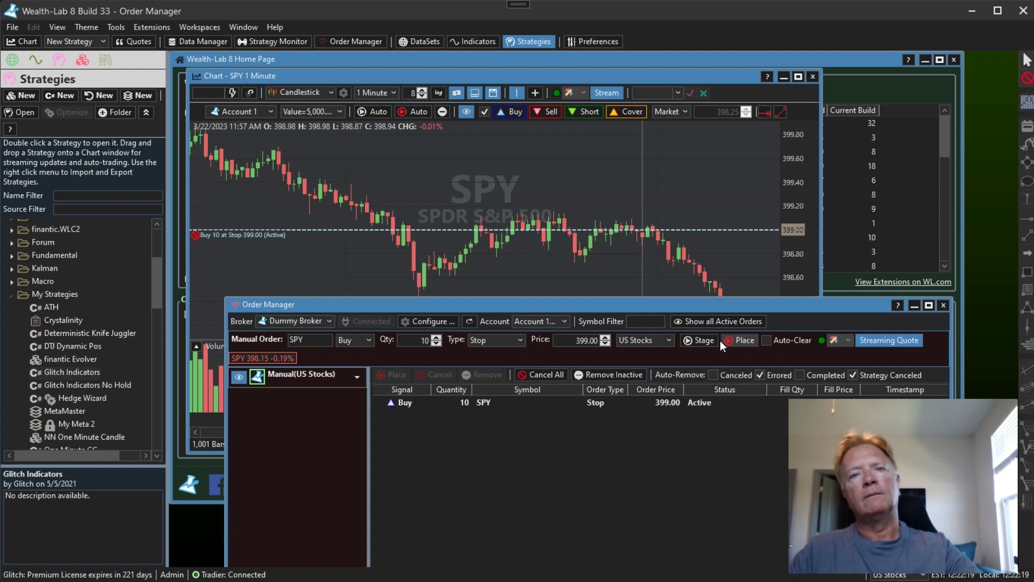
- Arrange the Order Manager below a shortened chart window, and toggle the chart's live order display off and back on
click(552, 76)
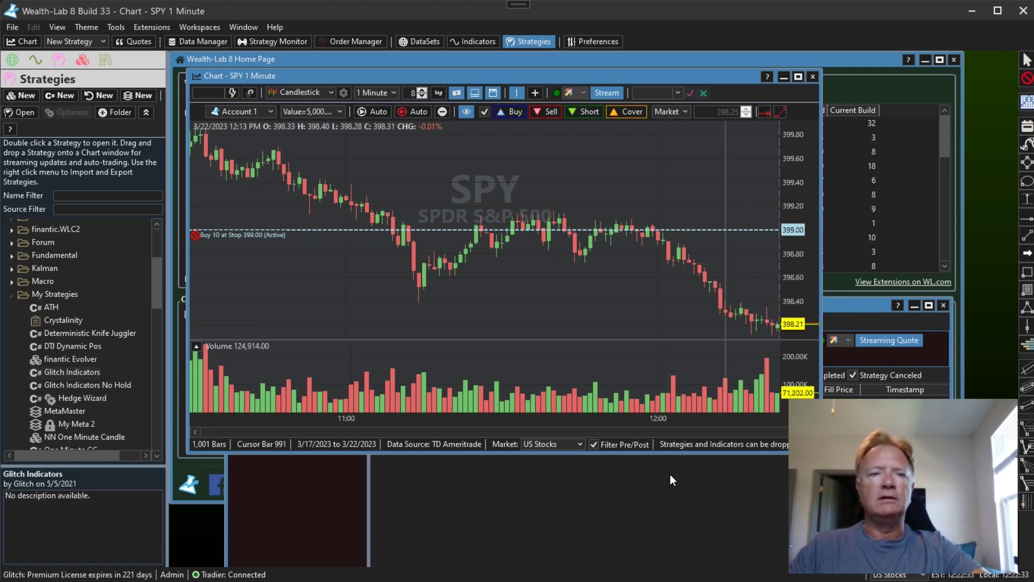
click(648, 494)
drag(519, 305, 529, 425)
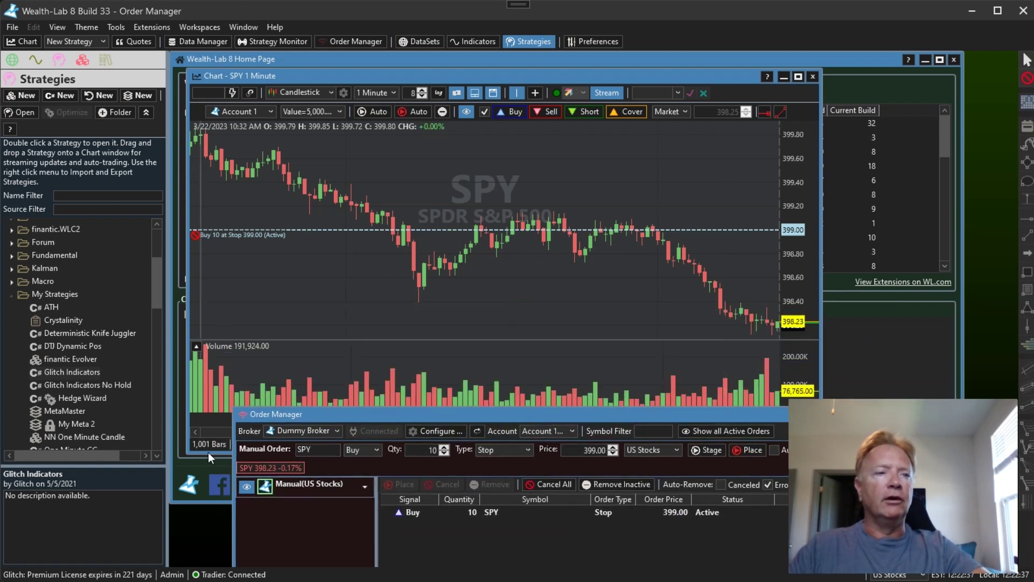
drag(208, 454, 207, 401)
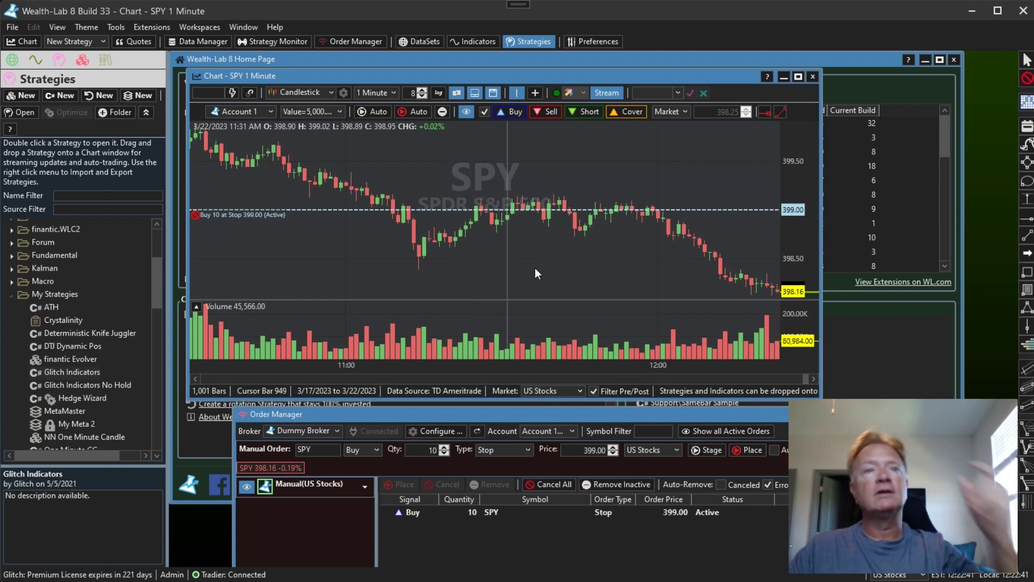
click(464, 115)
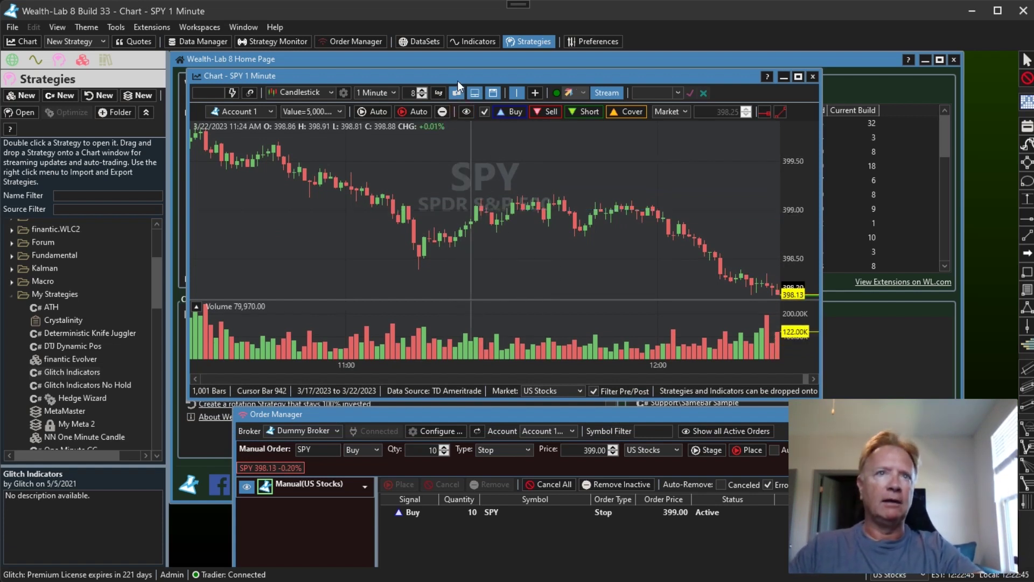
click(466, 115)
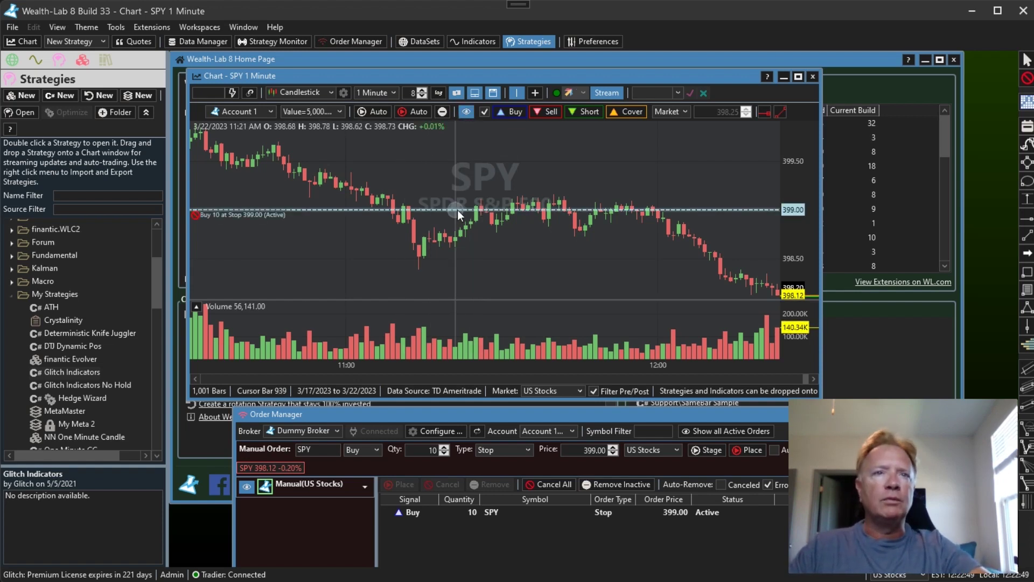
- Move the active buy stop order to 399.20 directly on the chart, and cancel it from its chart line
drag(457, 209, 470, 189)
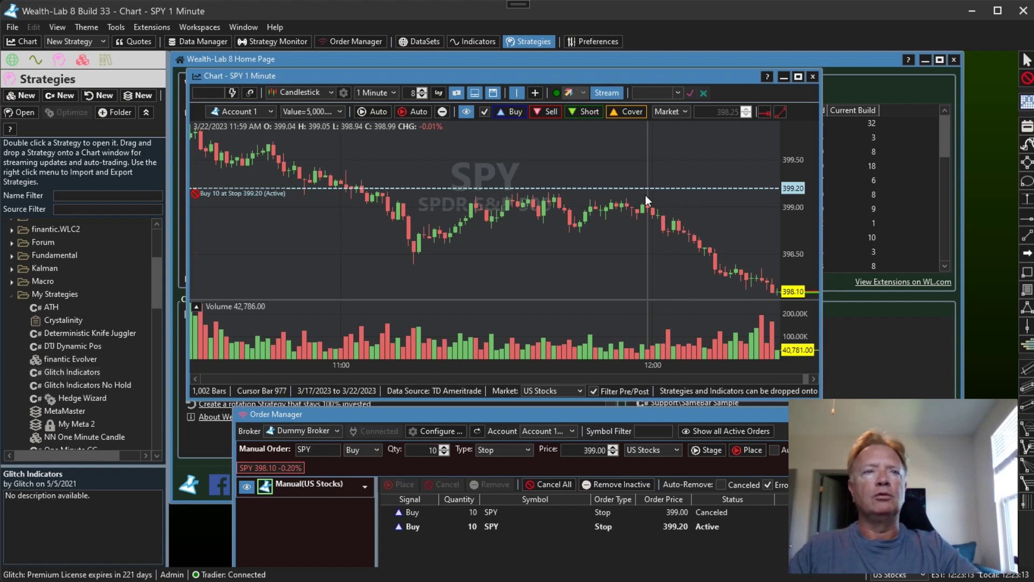
click(195, 193)
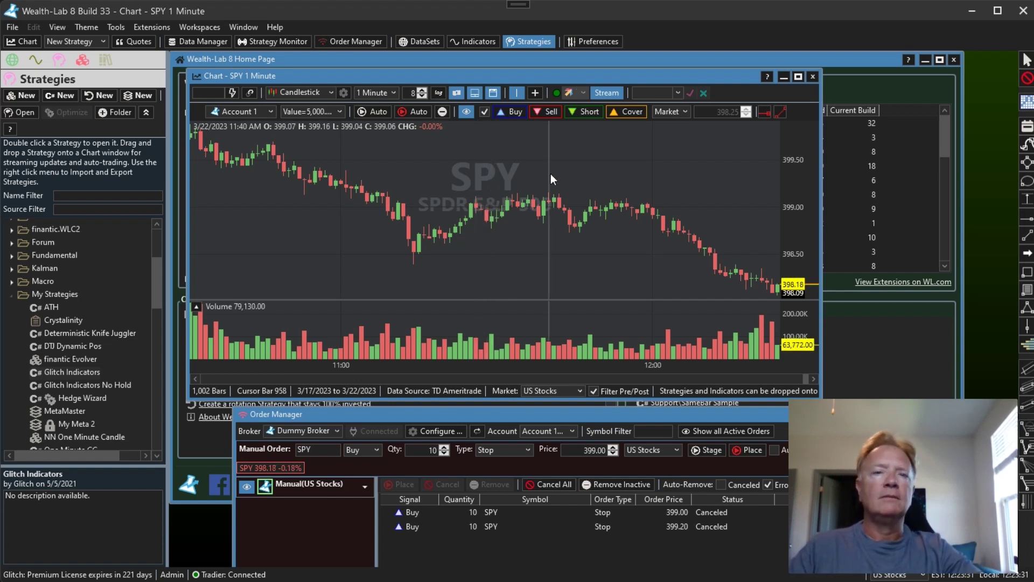
- Toggle the chart's trading controls off and back on, and set the position size to Shares/Contracts with 11 shares
click(484, 111)
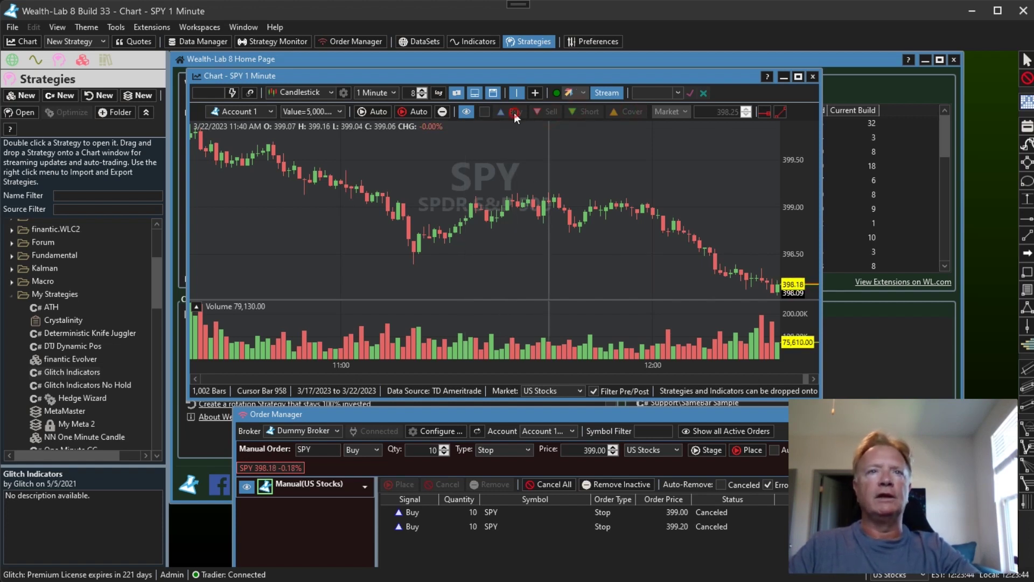
click(485, 112)
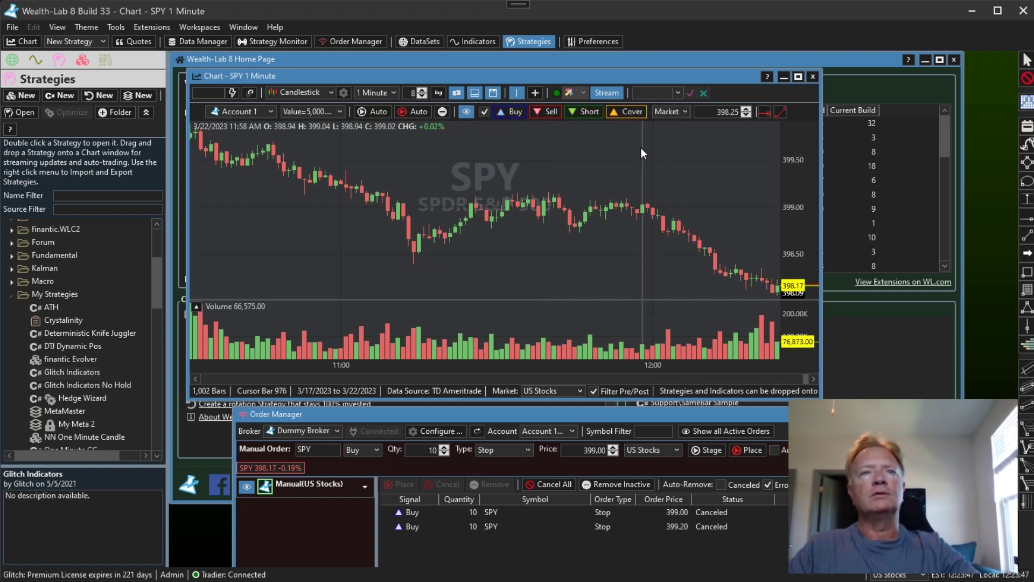
click(337, 110)
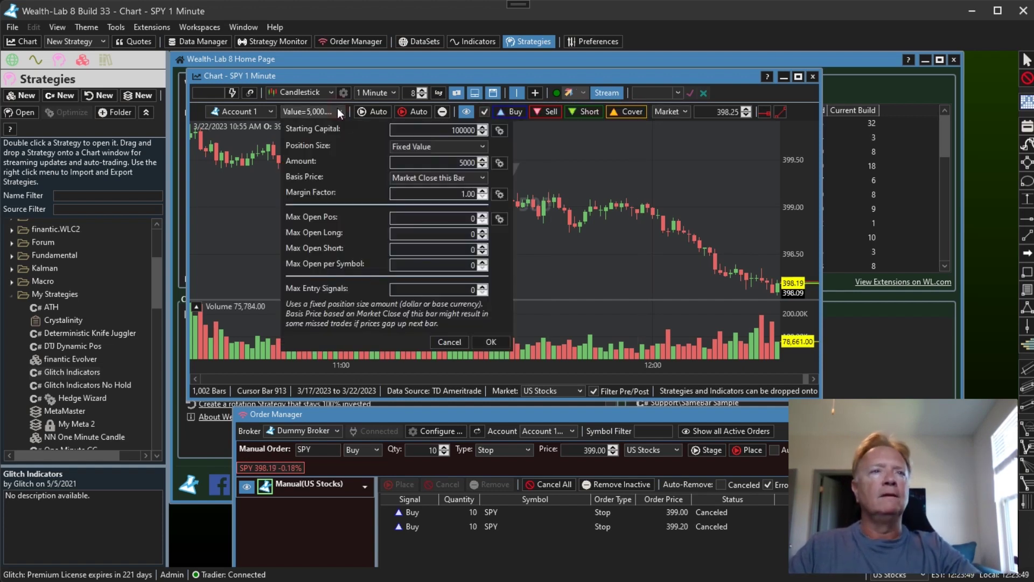
click(410, 146)
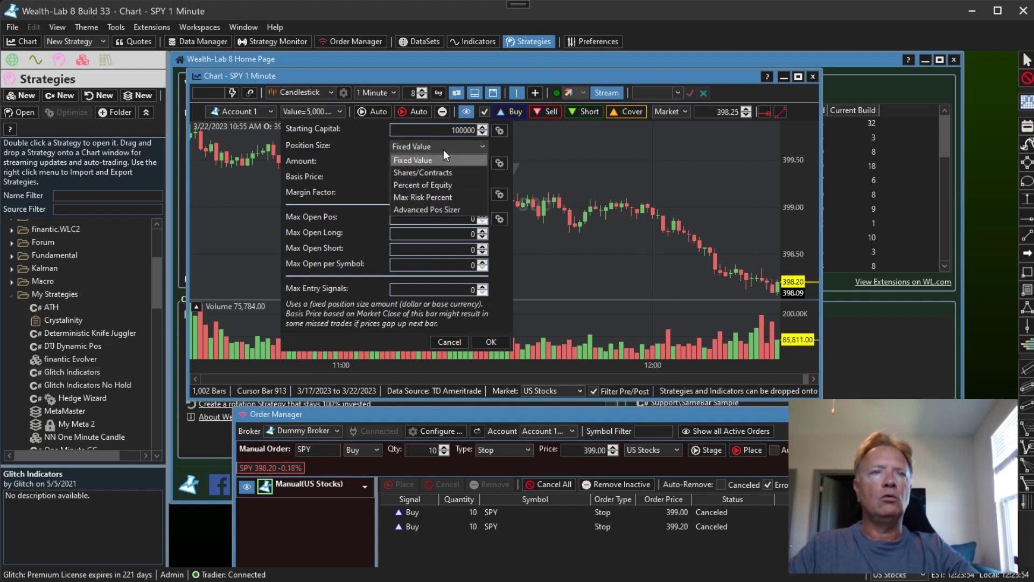
click(436, 173)
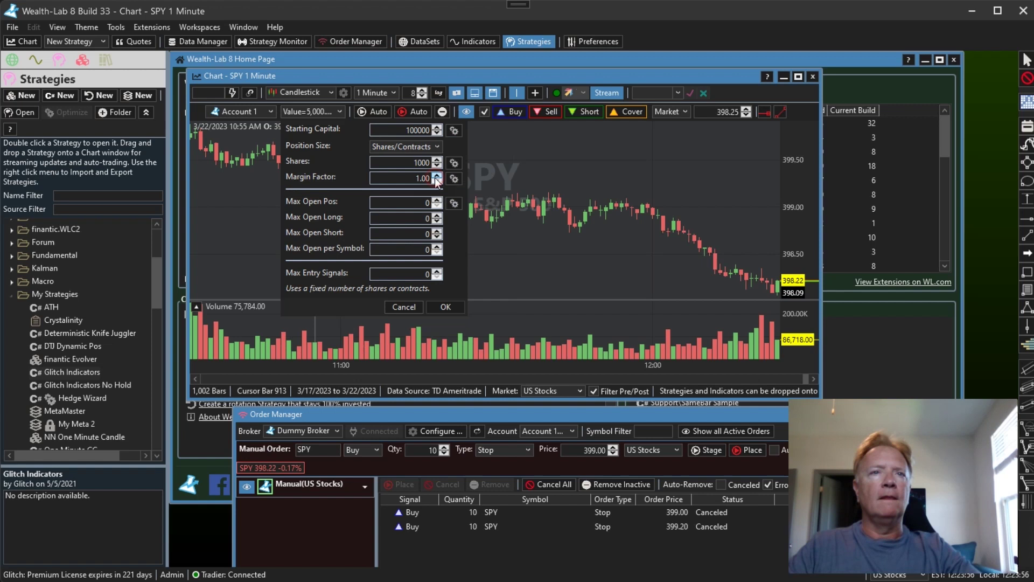
click(397, 165)
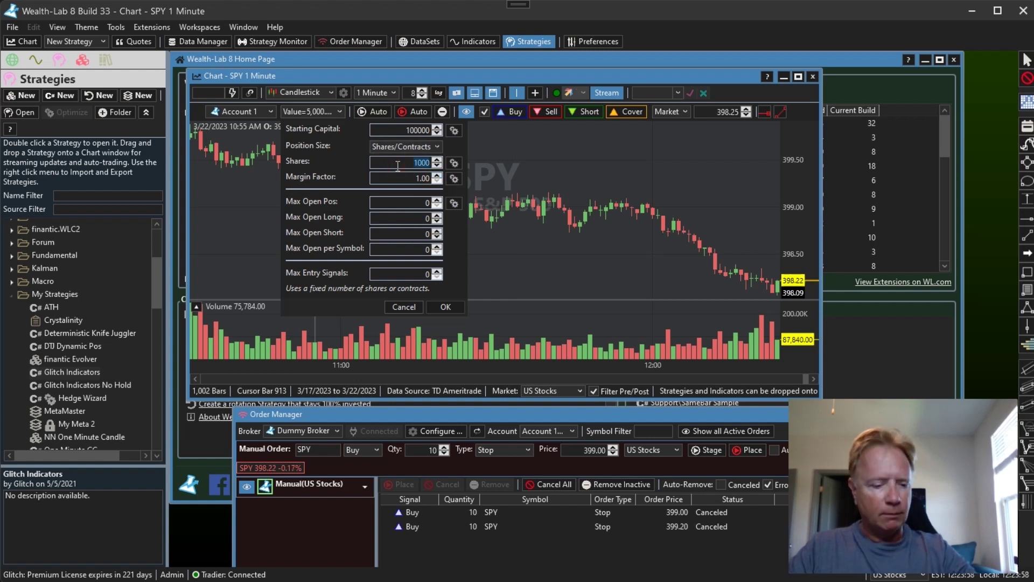
text(11)
click(444, 306)
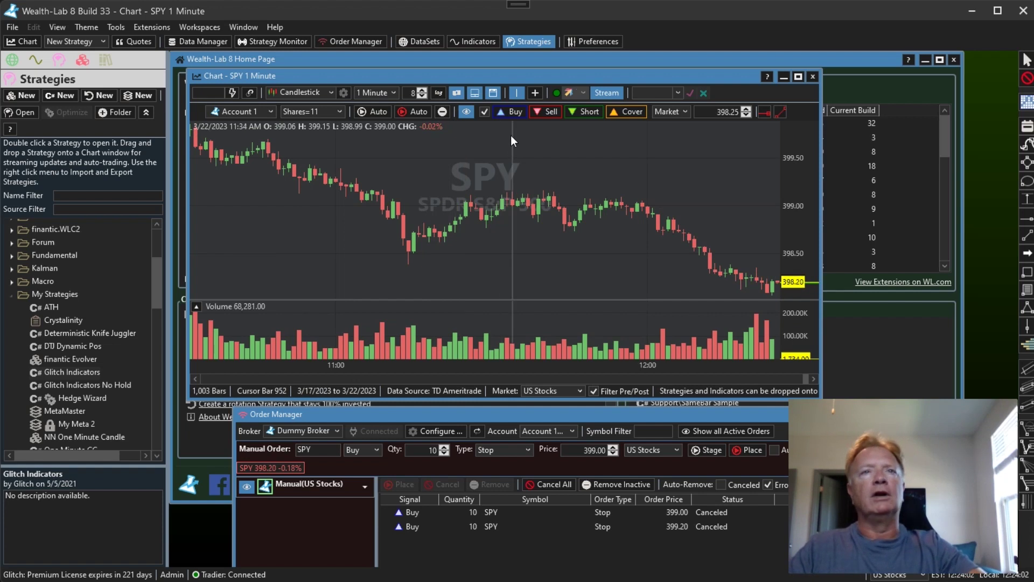
- Buy 11 SPY at Market from the chart's trading controls, and place a buy Stop order for 11 shares at 399
click(514, 114)
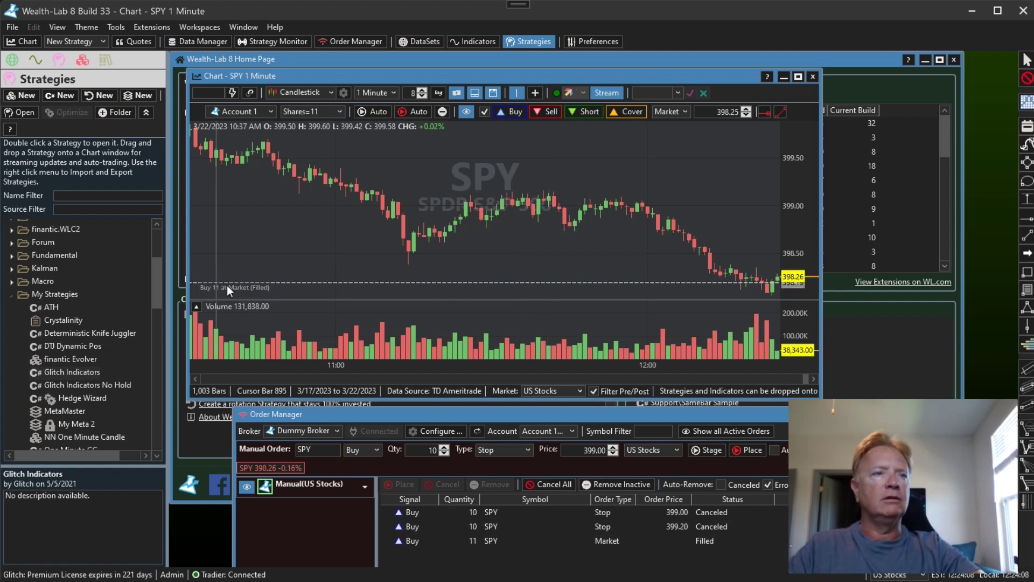
click(677, 113)
click(674, 151)
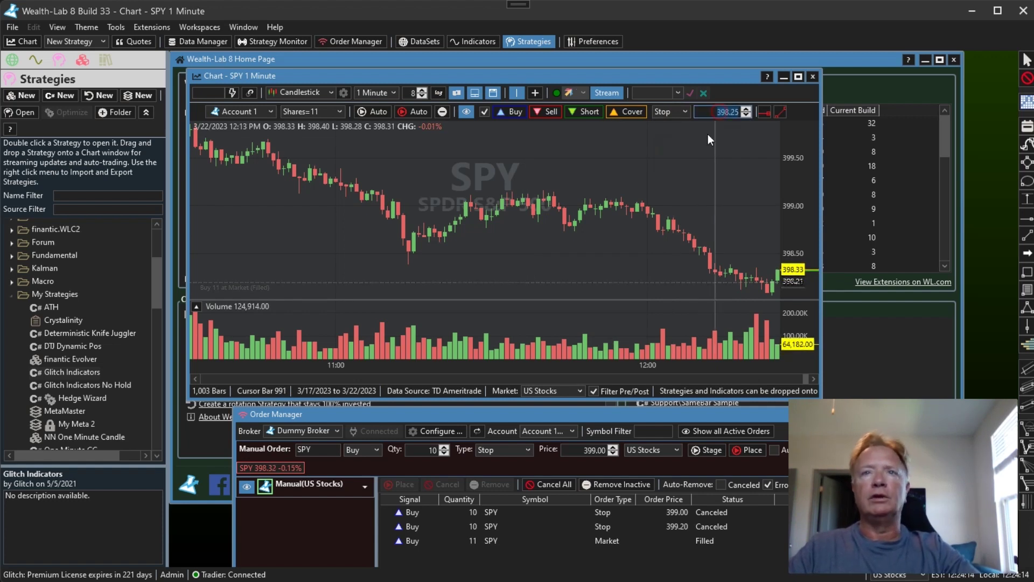
text(399)
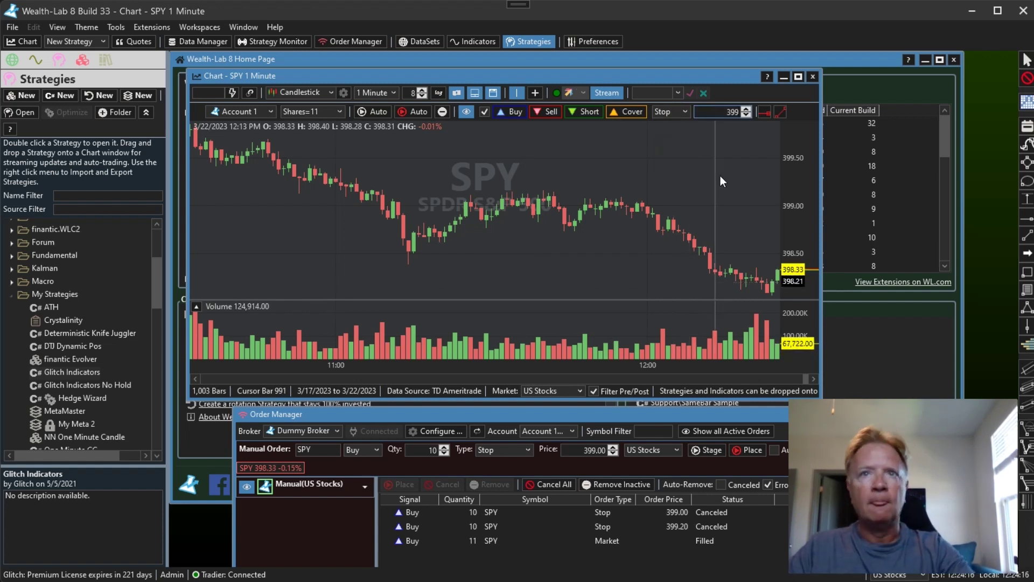
click(515, 116)
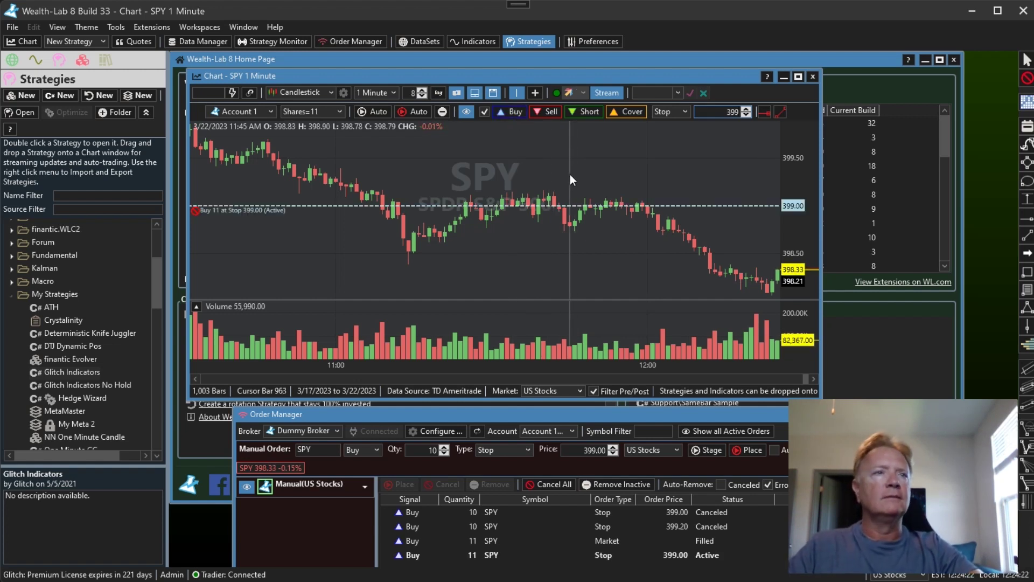
- Move the active 11-share buy stop order to 399.10 on the chart, and cancel it from its chart line
drag(475, 204, 409, 196)
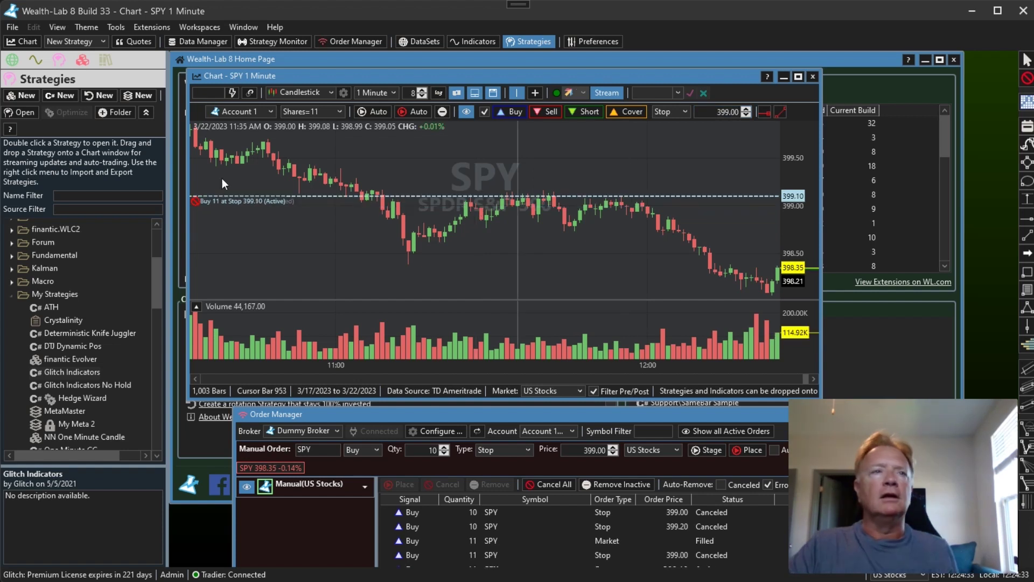
click(196, 197)
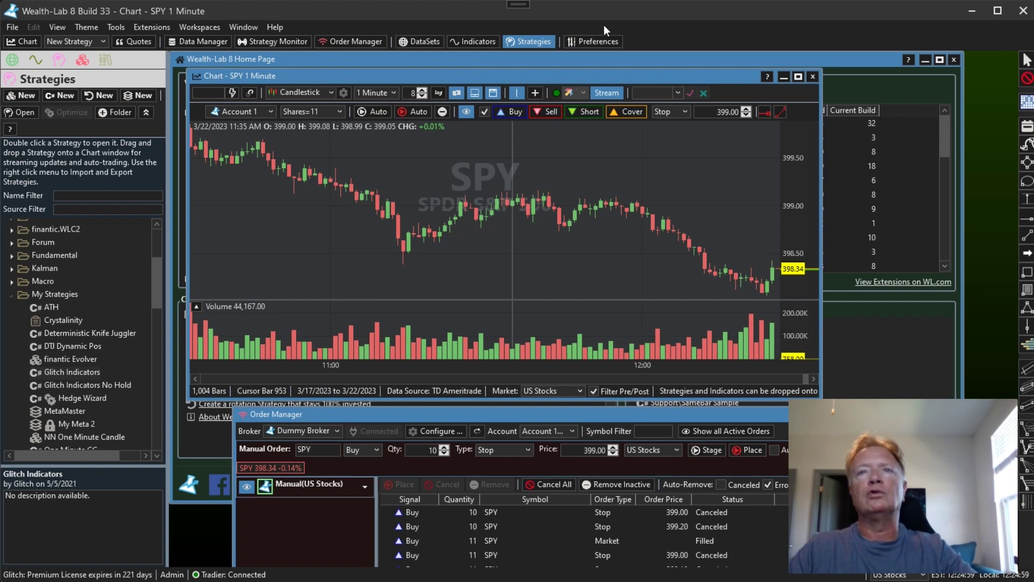
- Add a tradable horizontal line to buy 11 shares at about 399.18, and set its price trigger to Crosses Above
click(765, 112)
click(647, 188)
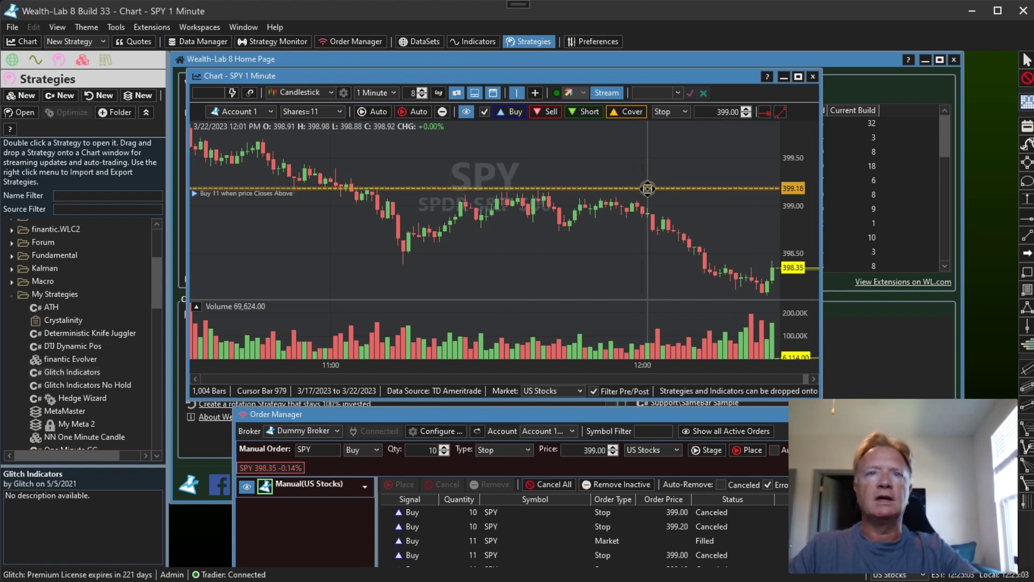
double_click(647, 188)
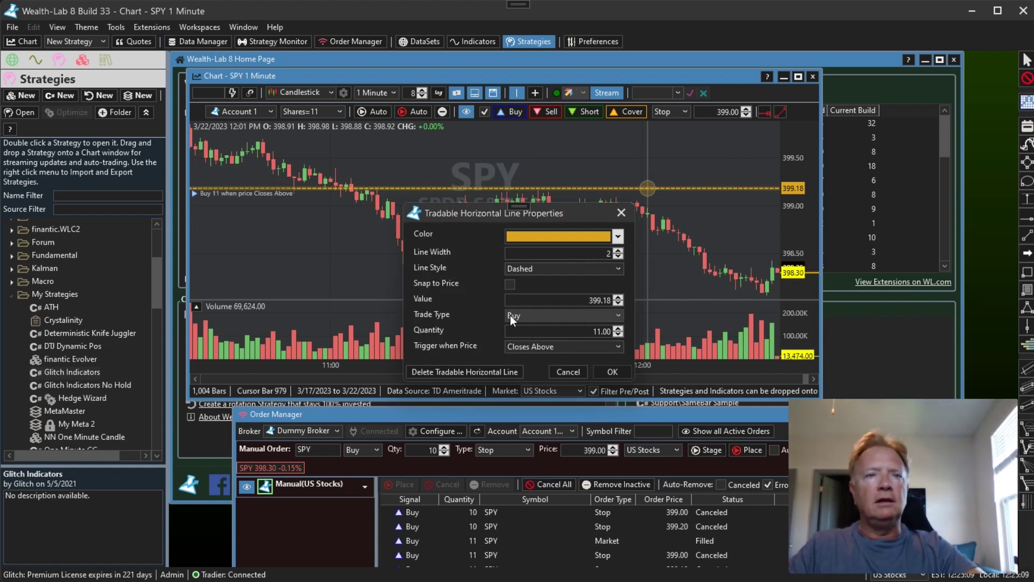
click(526, 347)
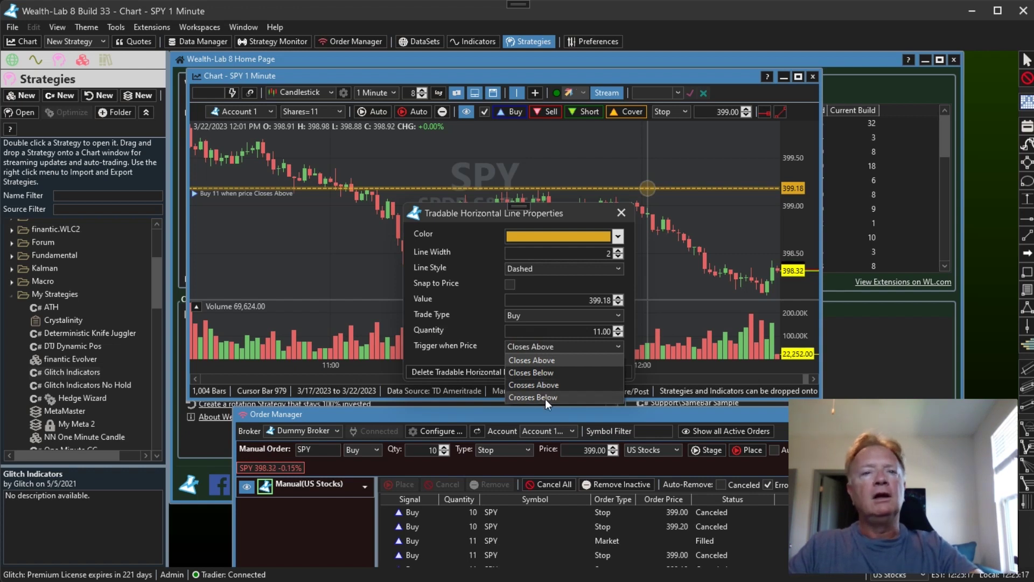
click(561, 385)
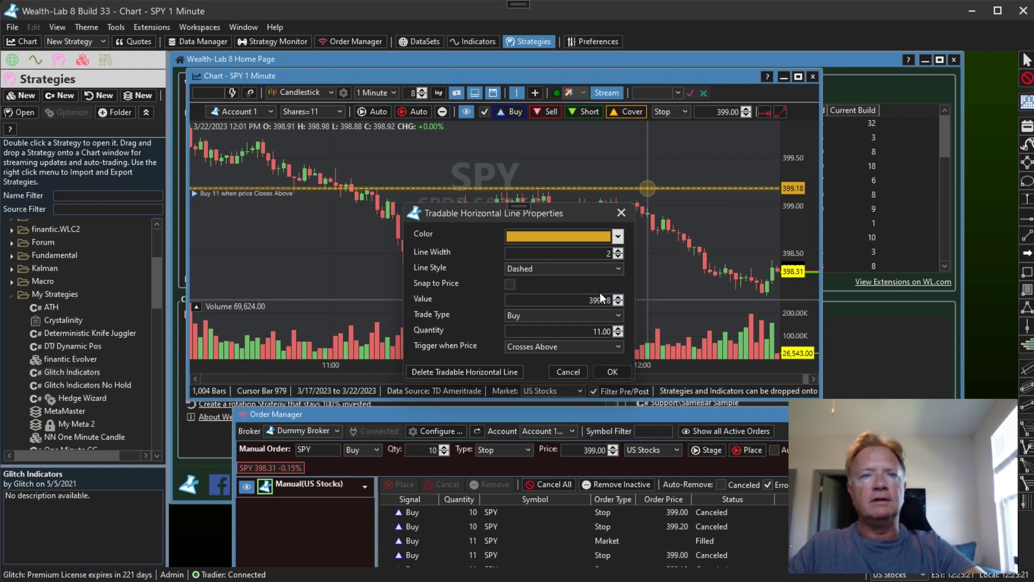
click(612, 372)
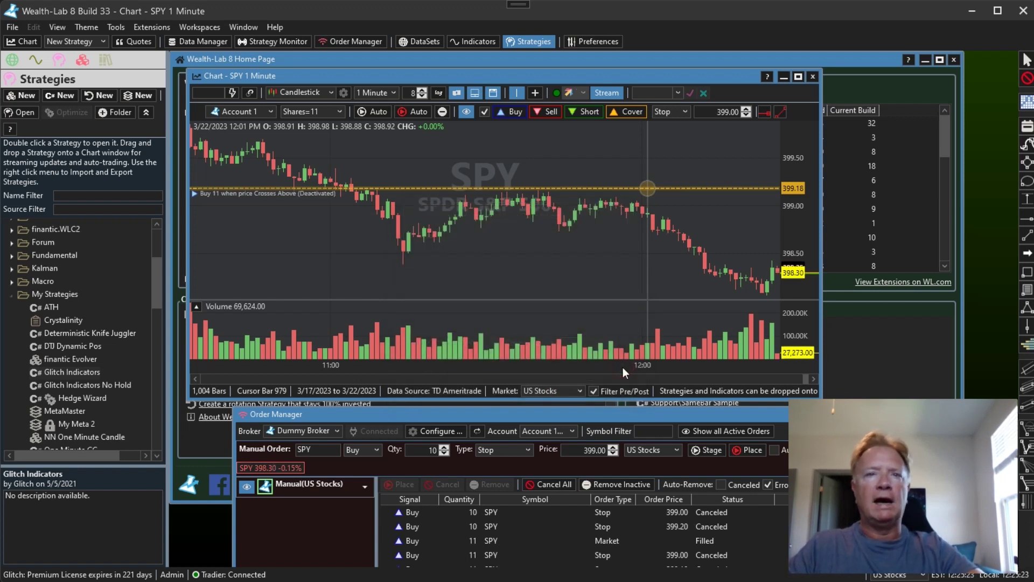
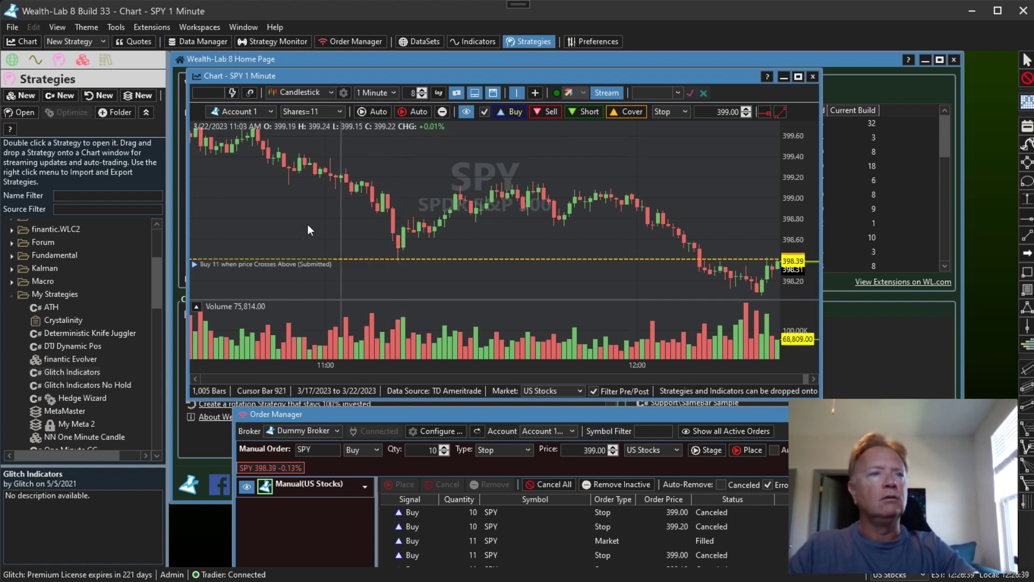
- Set the trade type of the submitted tradable horizontal line to Sell
double_click(254, 260)
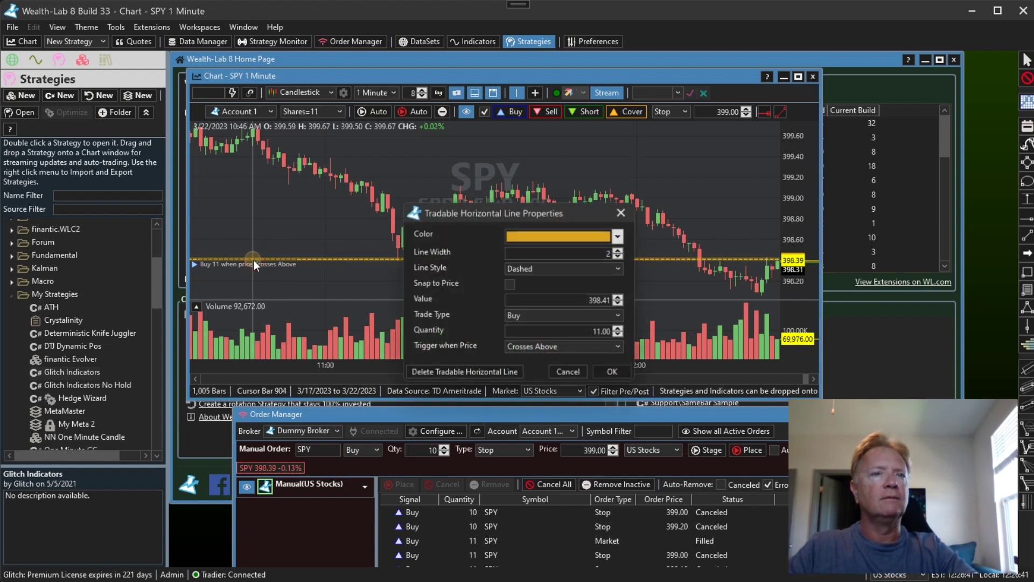
click(530, 316)
click(530, 339)
click(611, 372)
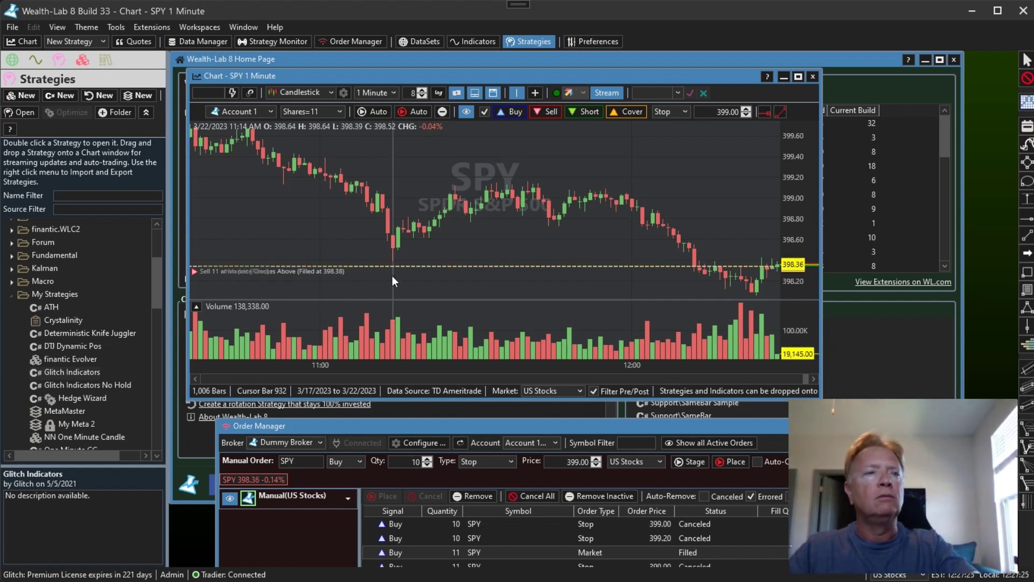
- Delete the tradable horizontal line from the chart
double_click(467, 266)
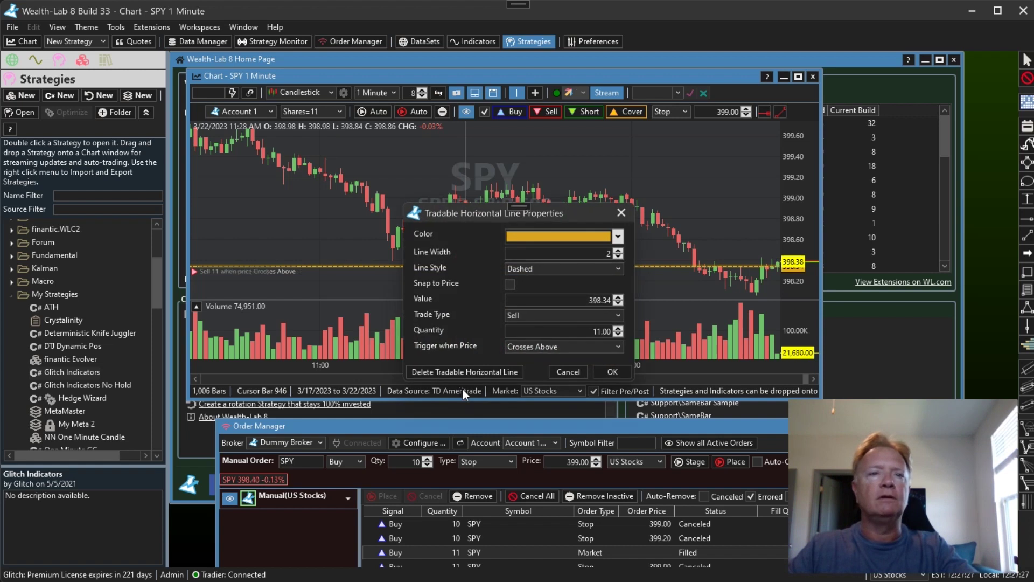
click(468, 372)
- Draw a descending tradable trendline from the 10:31 AM high through the recovery peak before 12:00, projecting to about 398.80
scroll(589, 178, down, 2)
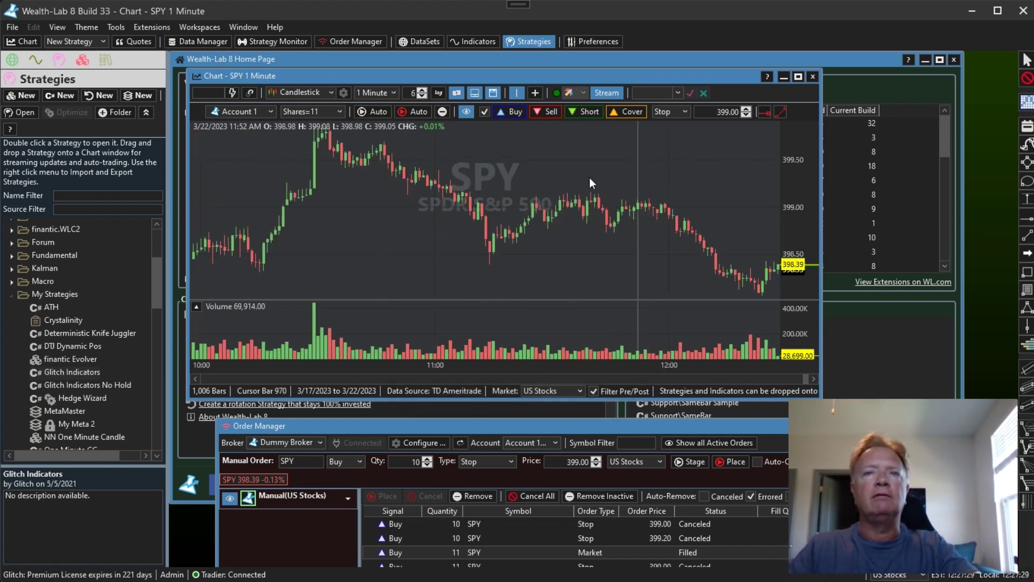
click(780, 114)
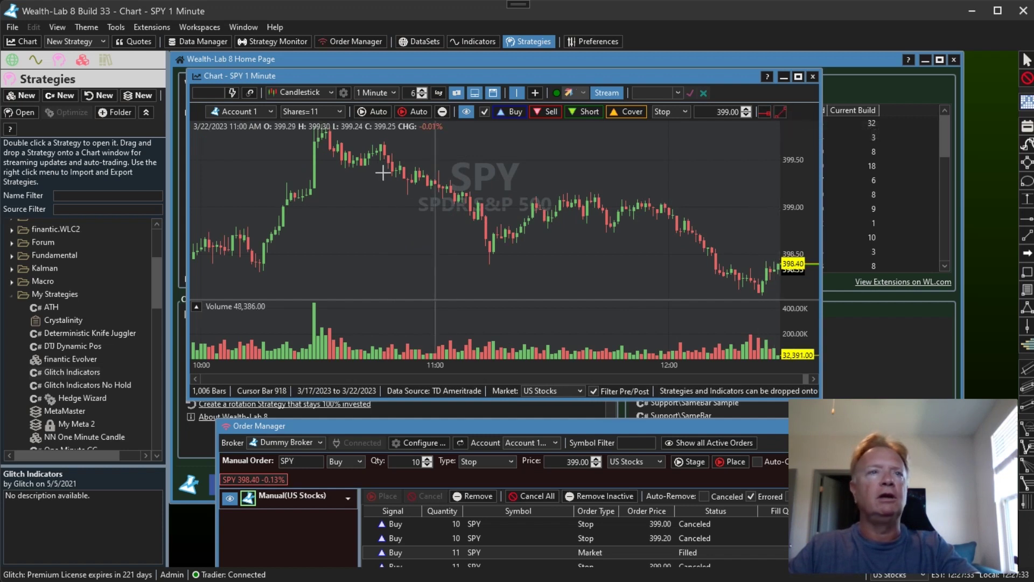
drag(320, 132, 587, 186)
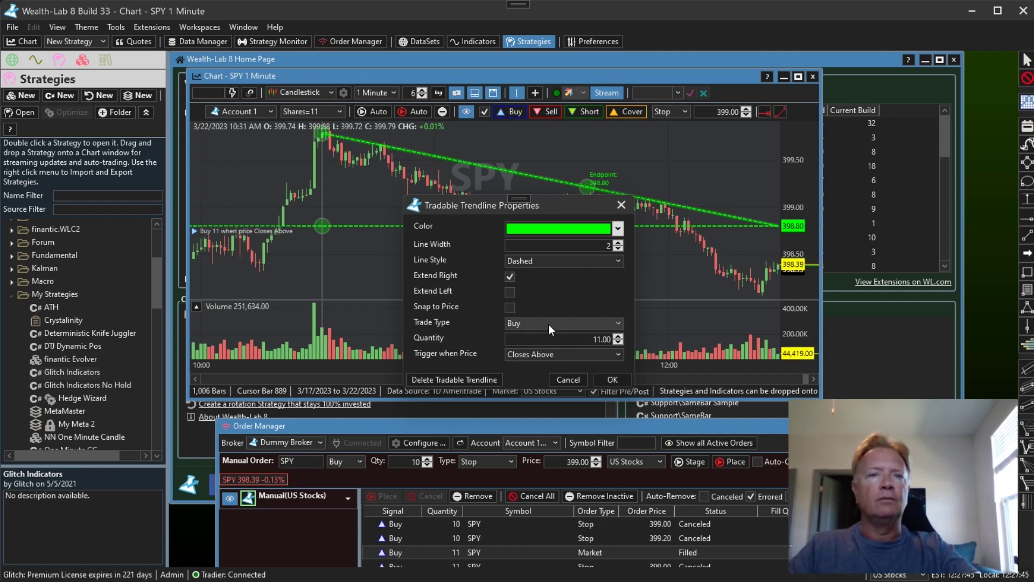
- Set the tradable trendline to Sell with a quantity of 5, triggered when price Crosses Above
click(554, 354)
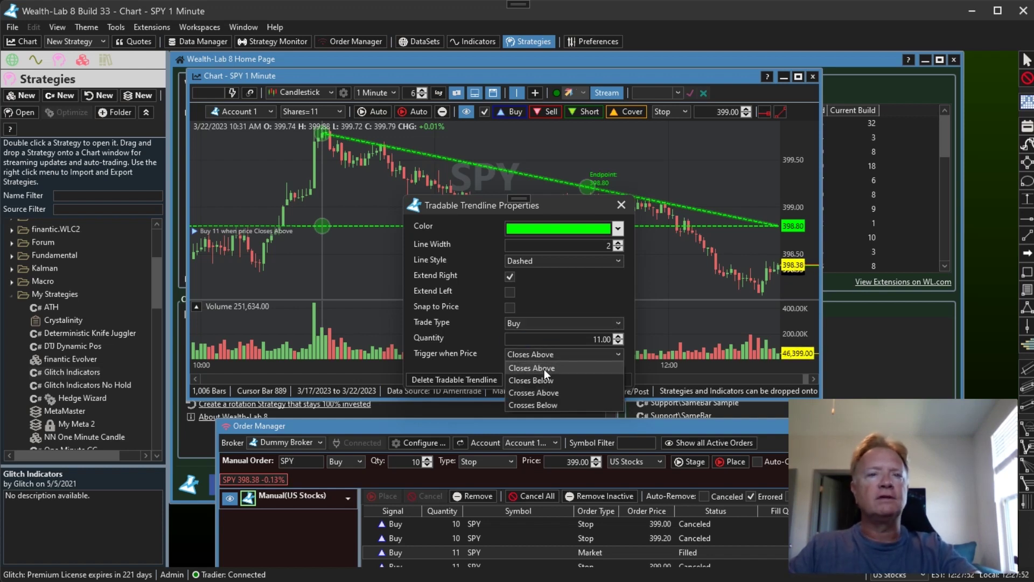
click(562, 393)
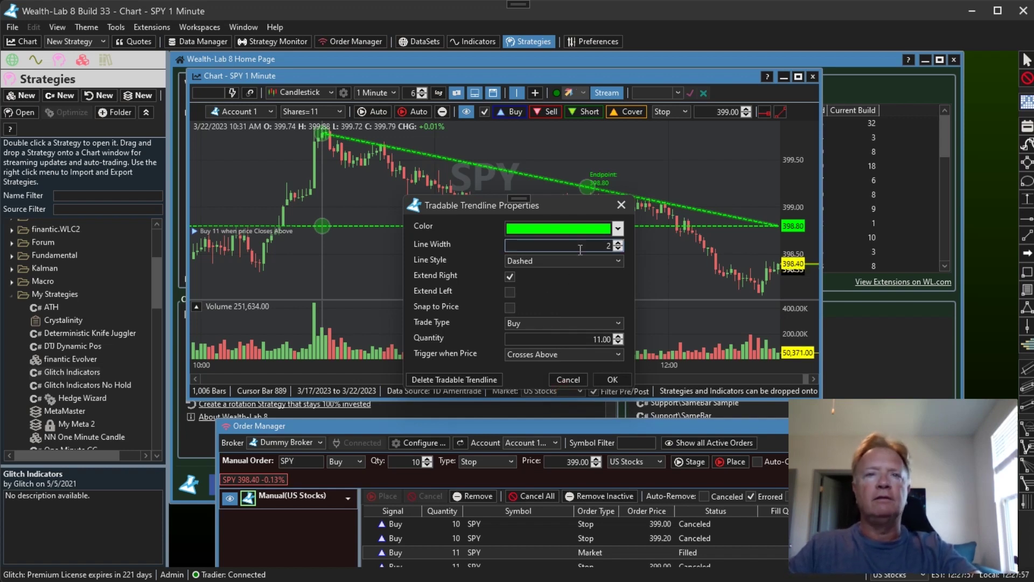
click(552, 336)
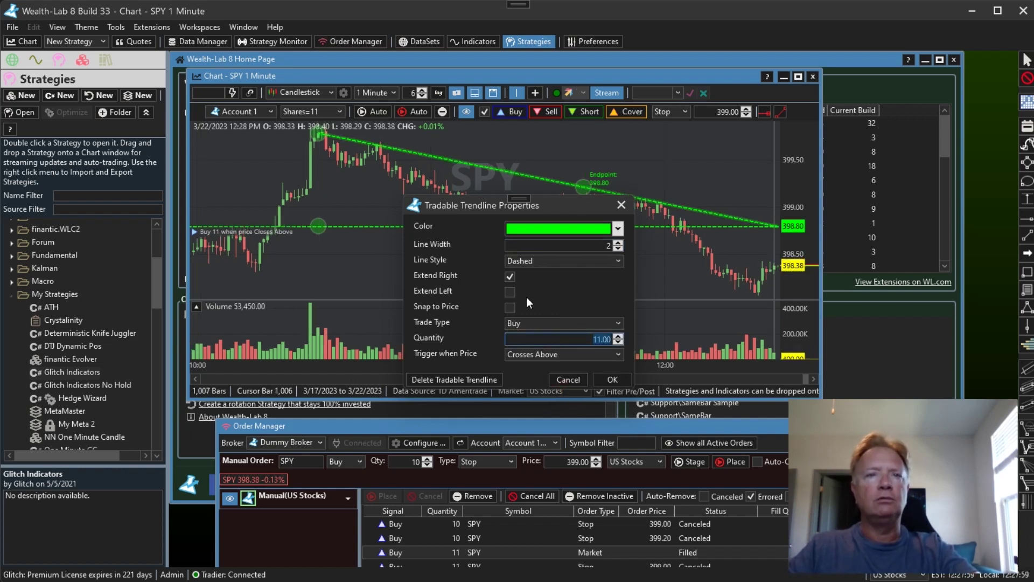
click(532, 326)
click(532, 346)
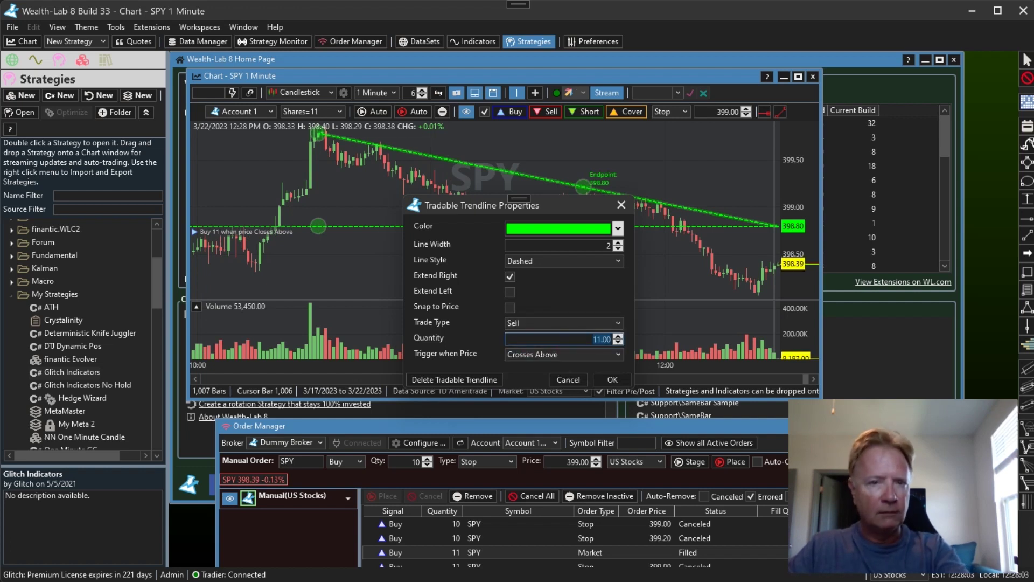
click(611, 379)
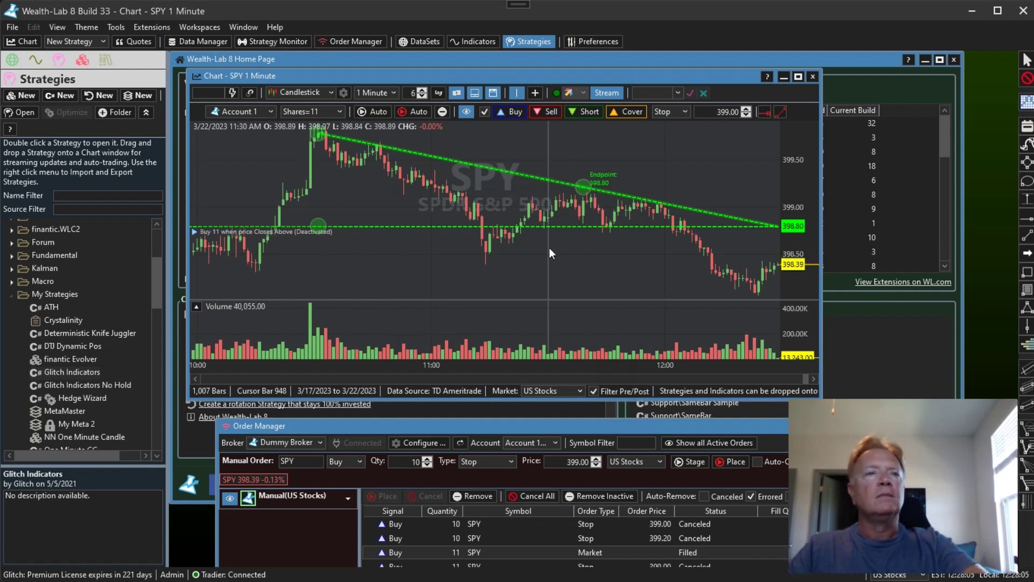
click(364, 298)
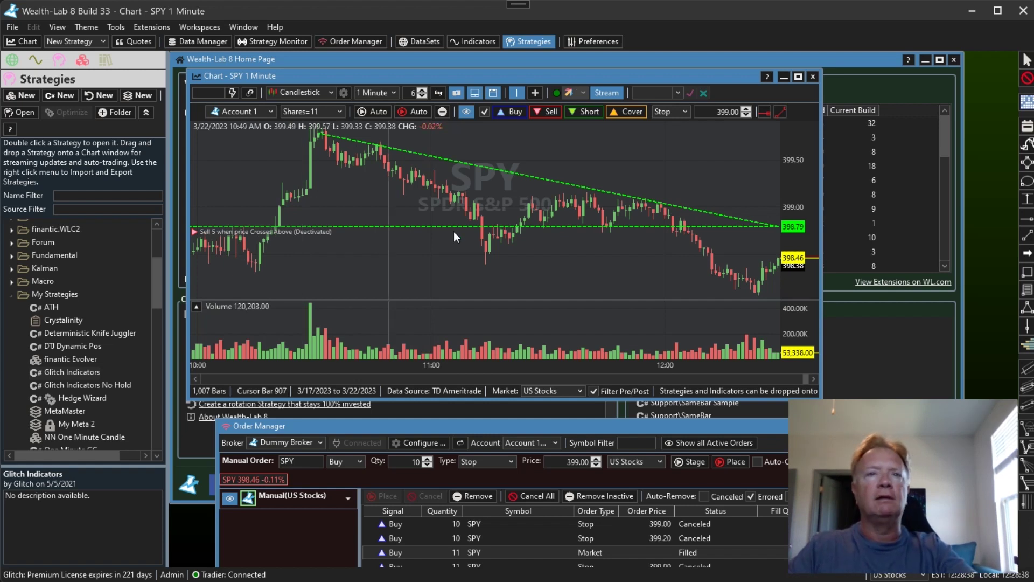
- Lower the second anchor point of the tradable trendline on the chart, and delete the trendline once its sell order is filled
drag(583, 188, 583, 198)
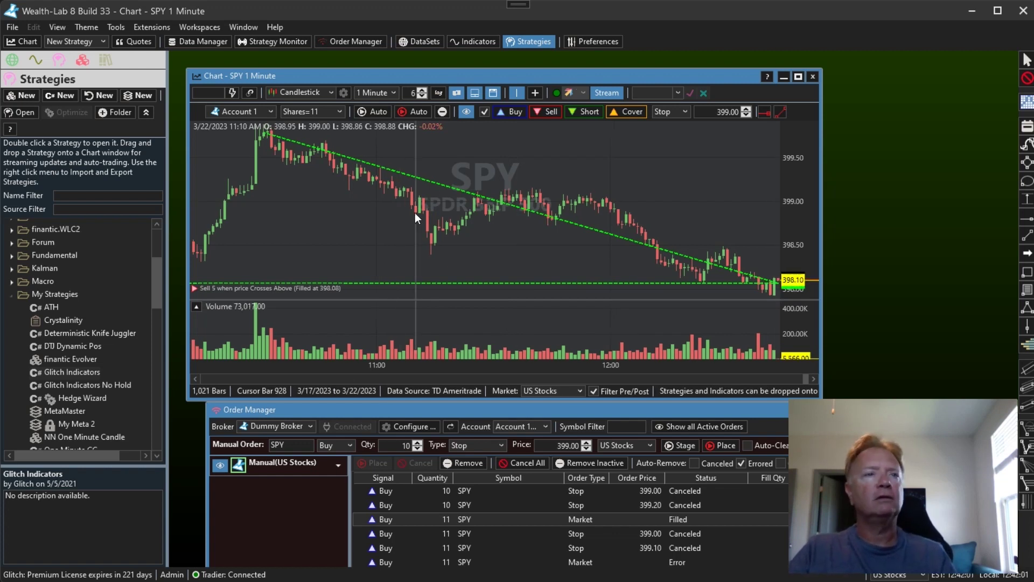
double_click(446, 189)
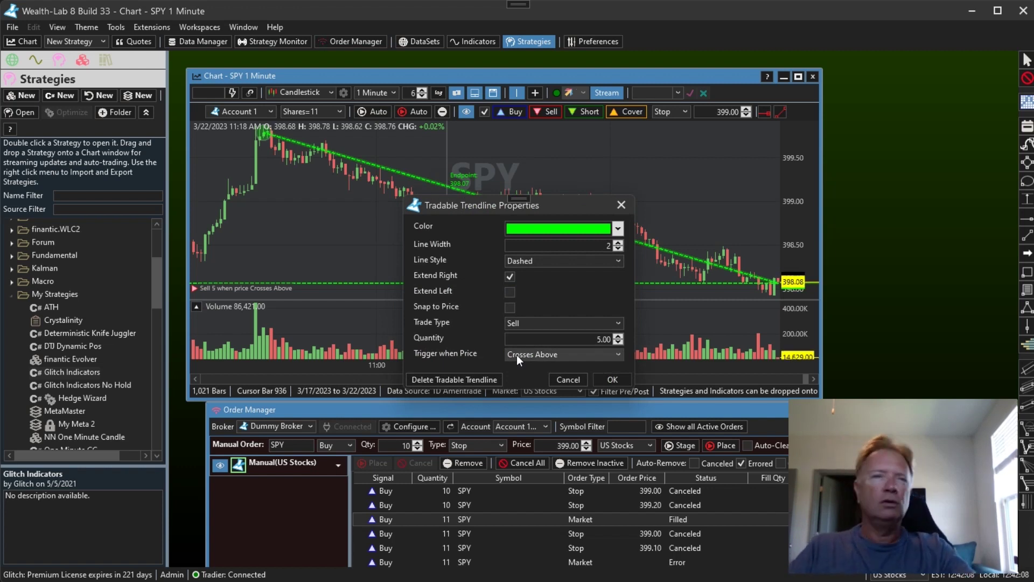
click(454, 379)
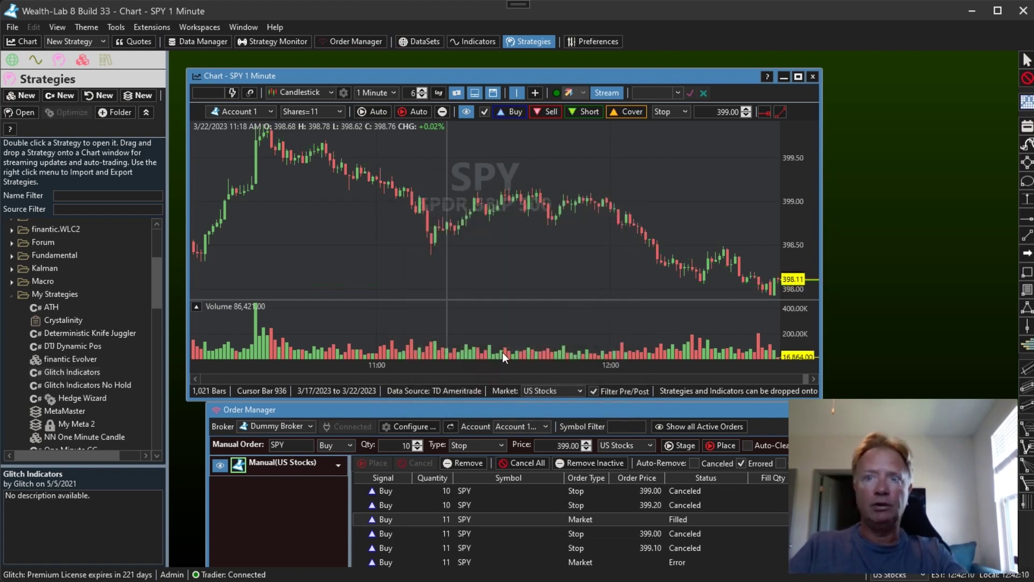